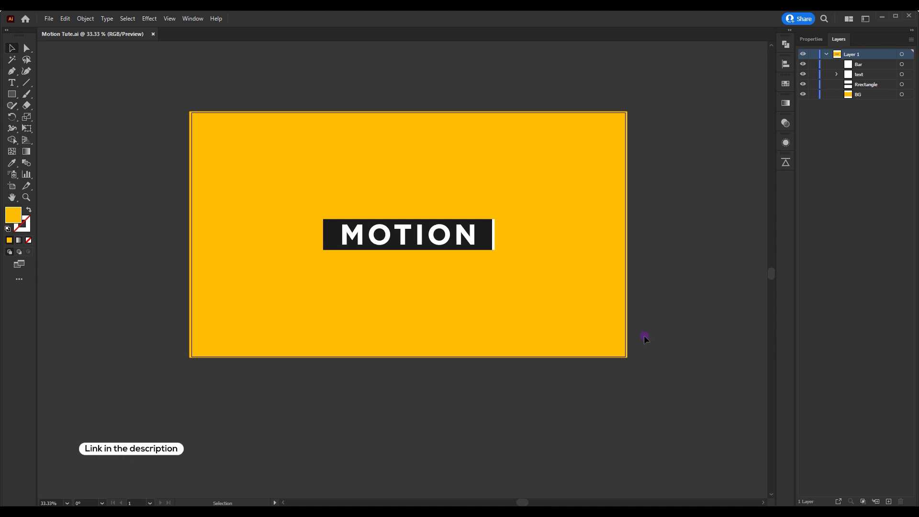
left_click(476, 238)
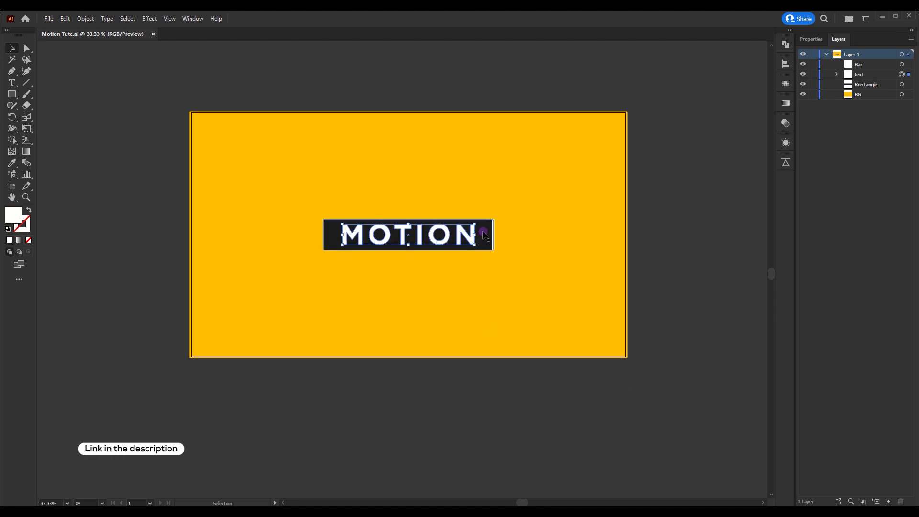
left_click(488, 237)
left_click(541, 225)
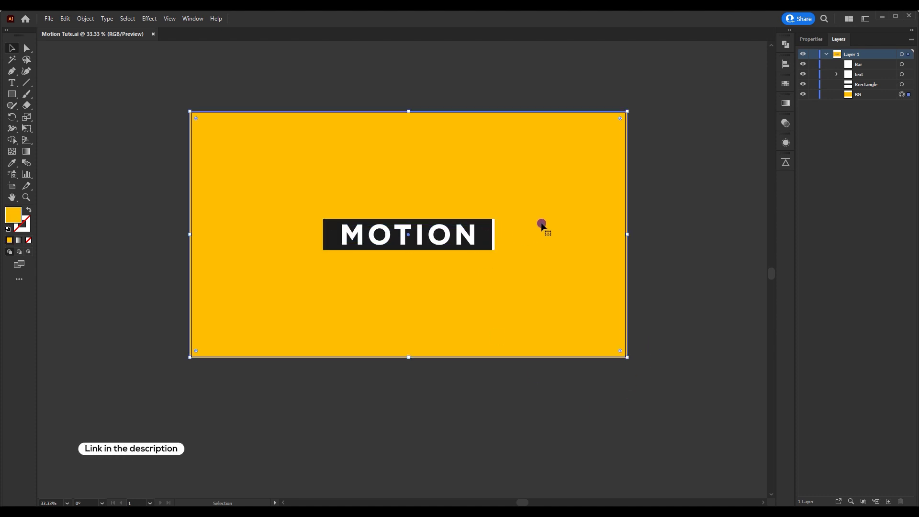
left_click(656, 191)
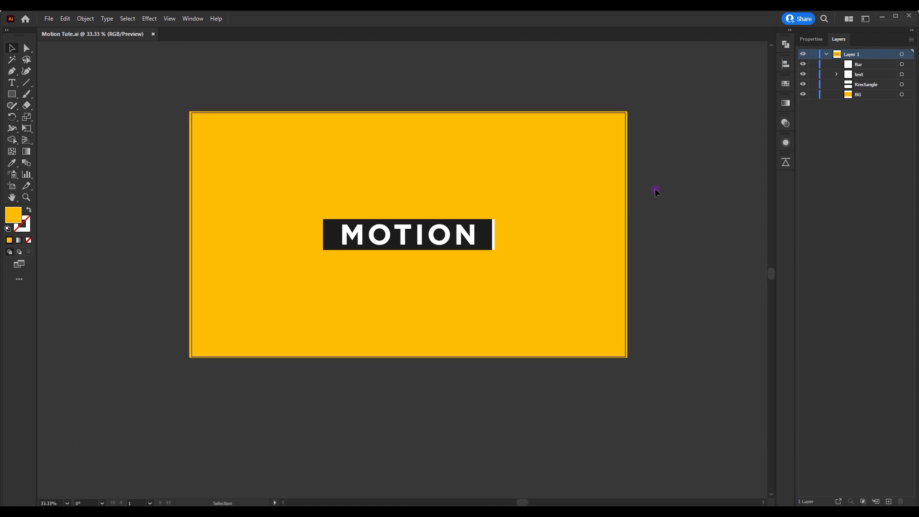
Select all the artwork and push it to After Effects with Overlord
left_click_drag(147, 398, 722, 211)
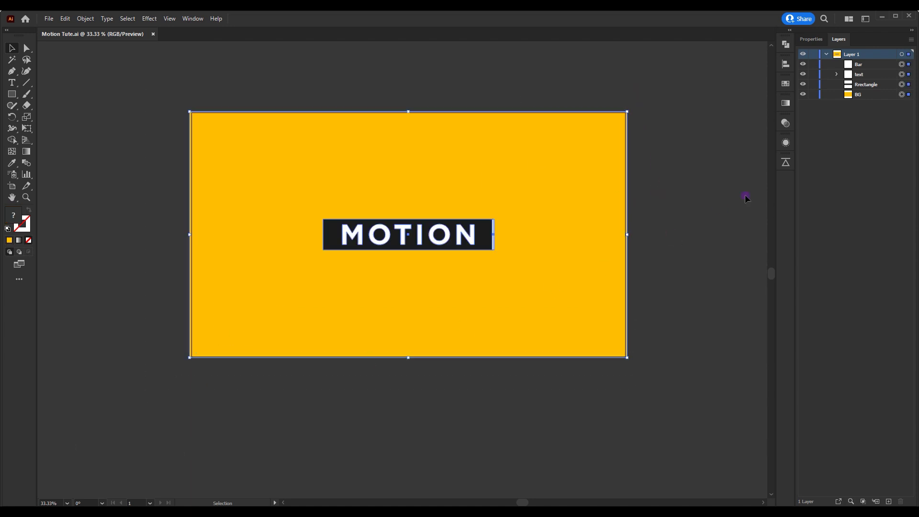
left_click(786, 165)
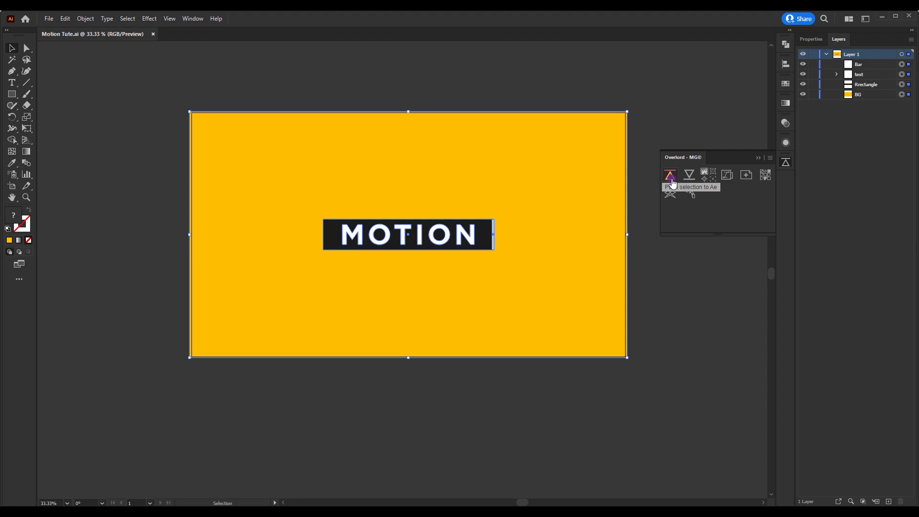
left_click(670, 175)
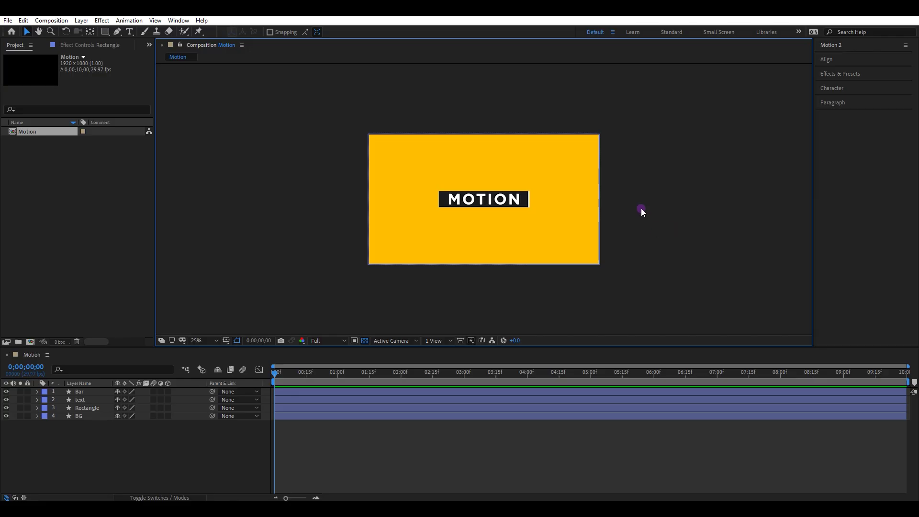
Check the size, frame rate and duration in the Motion composition's settings
right_click(641, 208)
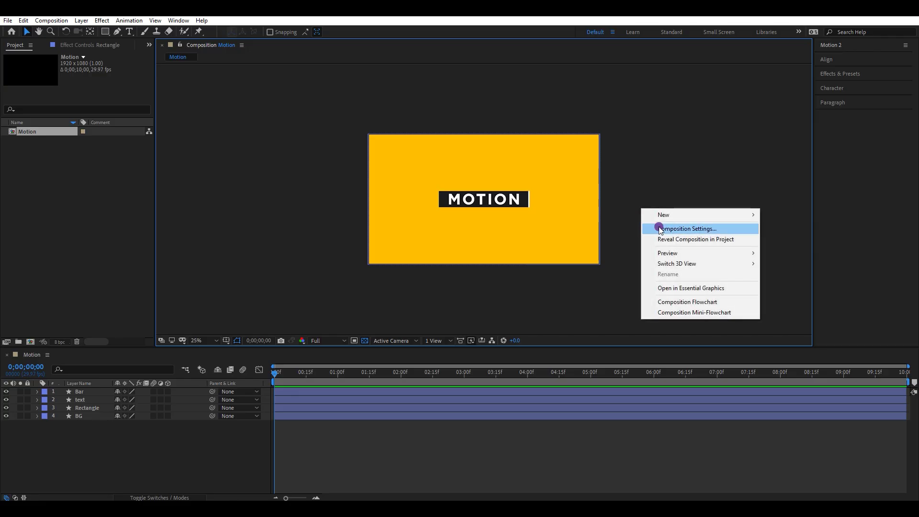
left_click(656, 228)
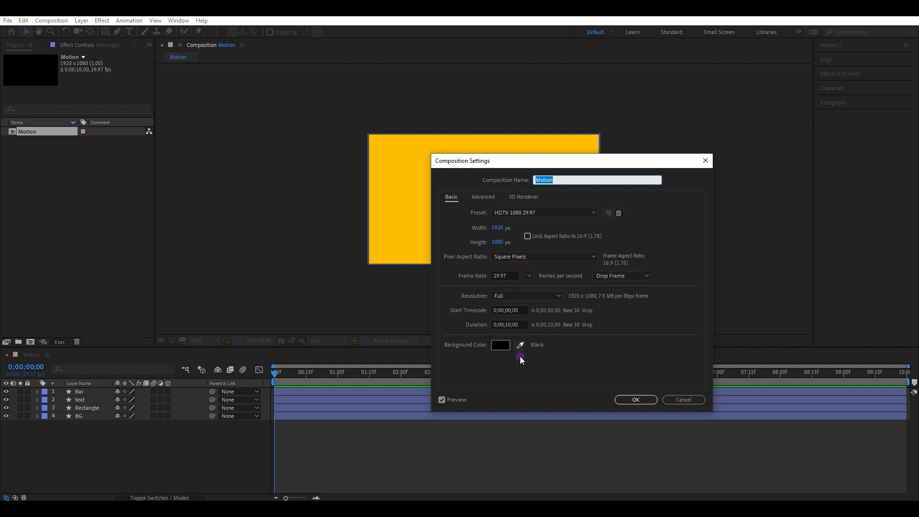
left_click(628, 402)
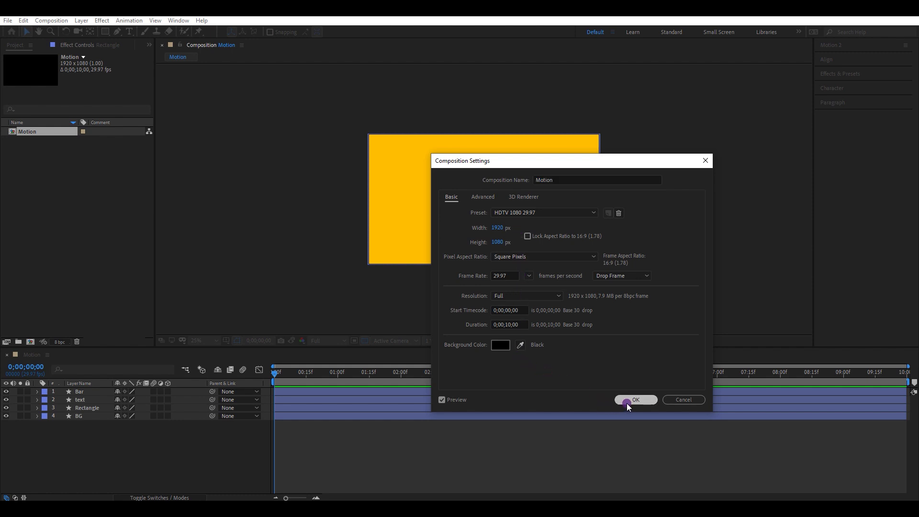
Lock the BG layer and set the Rectangle layer's label color to purple
left_click(581, 244)
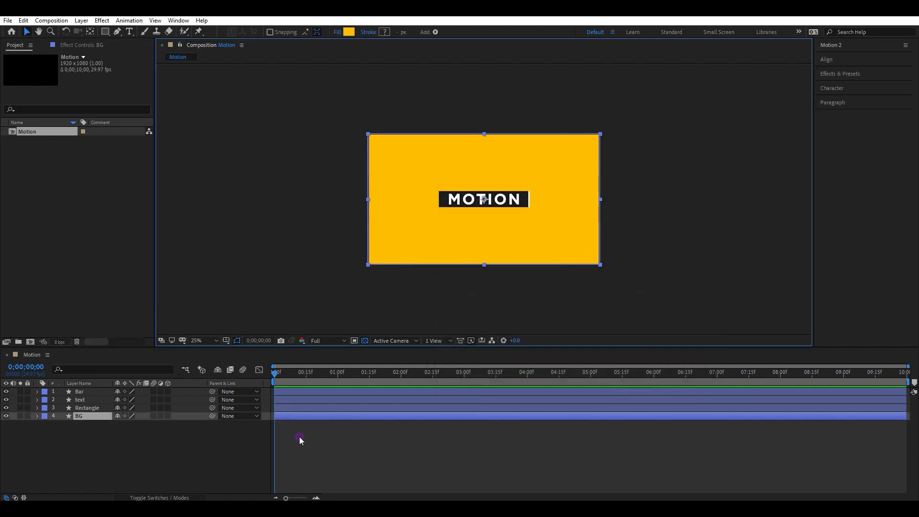
left_click(28, 416)
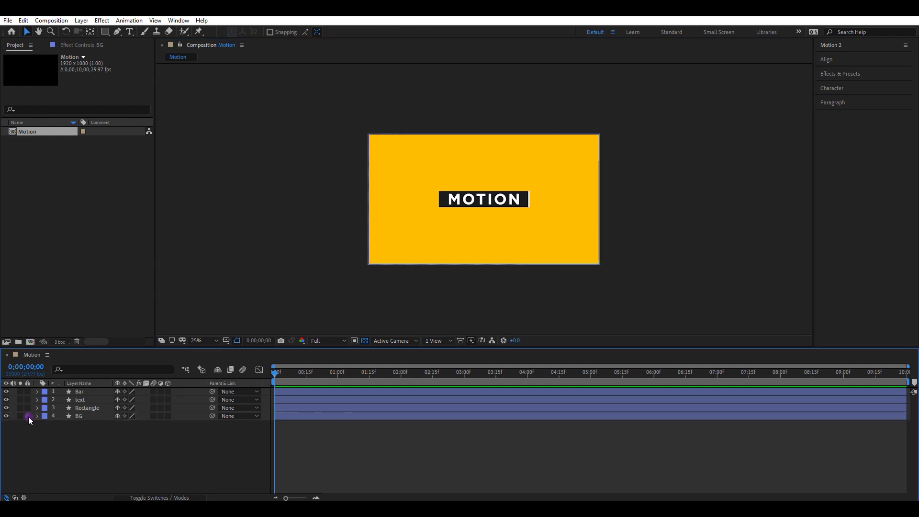
left_click(88, 408)
left_click_drag(44, 408, 61, 342)
left_click(515, 233)
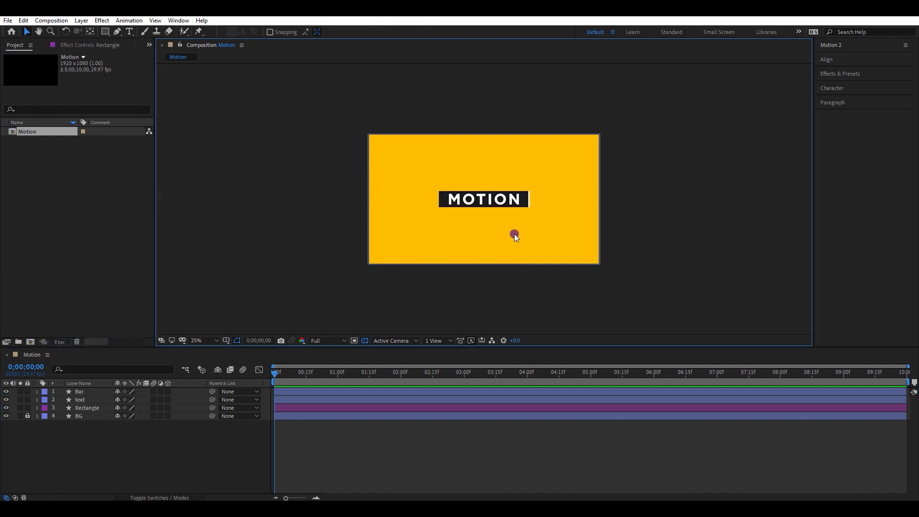
Duplicate the text and Rectangle layers together
key("period")
key("period")
left_click(63, 410)
left_click(82, 412)
left_click(82, 404, "shift")
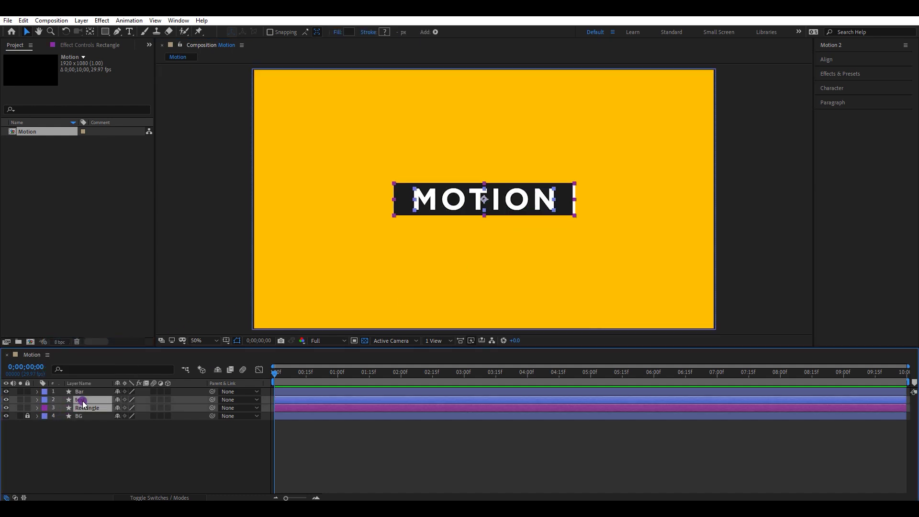
key("ctrl+d")
left_click_drag(90, 412, 93, 408)
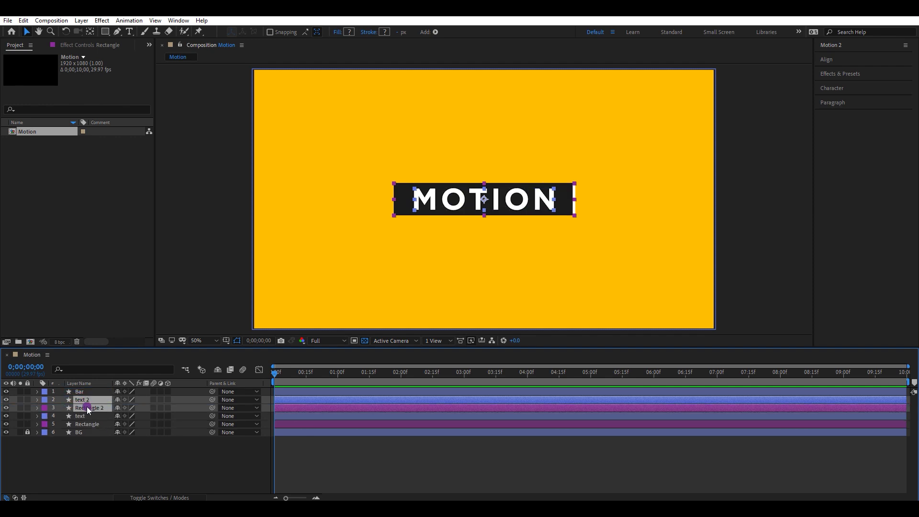
Pre-compose the duplicated text and Rectangle layers as Phase2 and hide the resulting layer
right_click(88, 409)
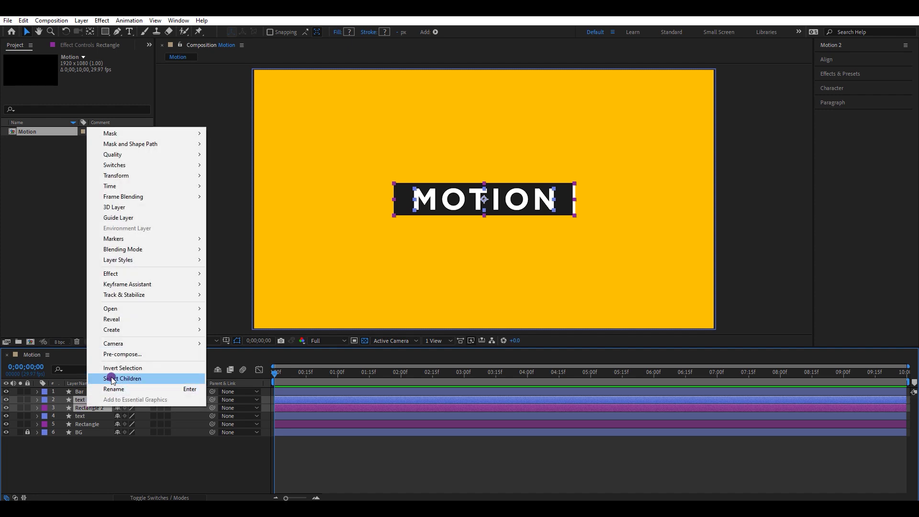
left_click(115, 355)
type("Phase2")
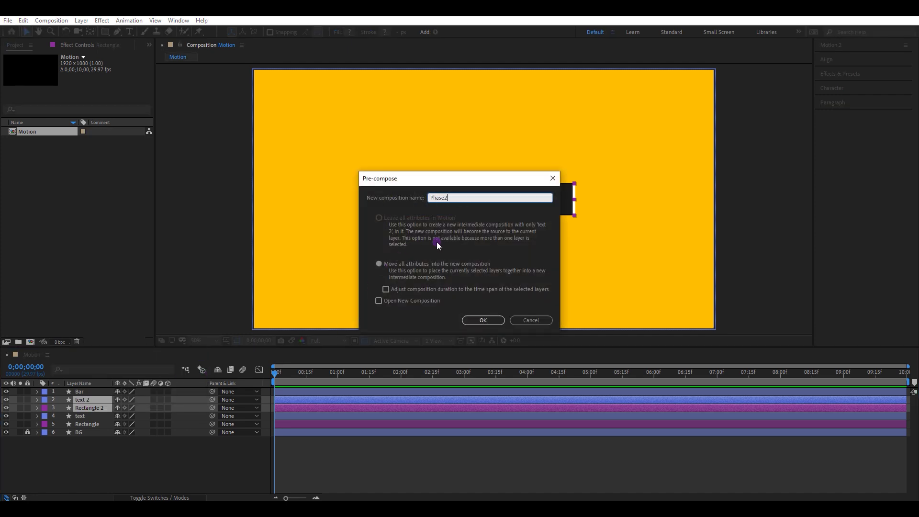
key("Return")
left_click(222, 458)
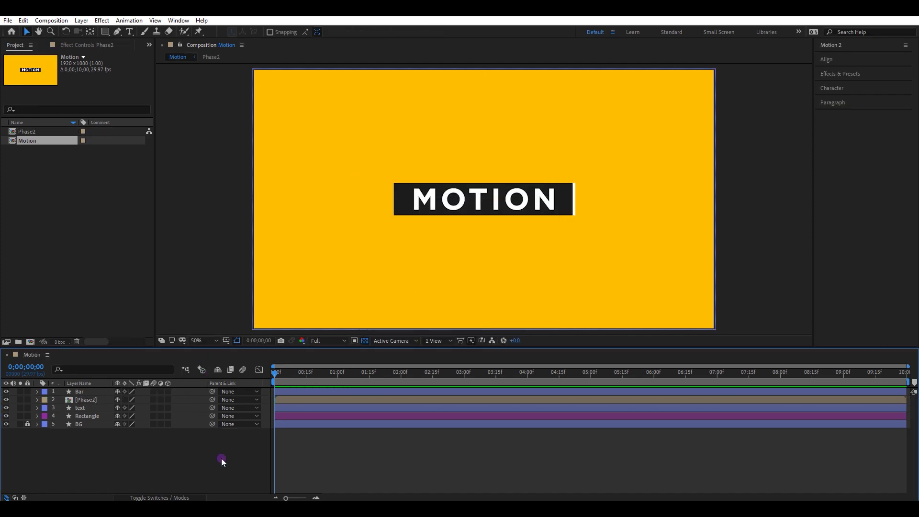
left_click(6, 400)
Animate the Bar layer's vertical scale from 0% at 0;00;00;12 to 100% at 0;00;01;00, keeping its horizontal scale at 100%
left_click(76, 393)
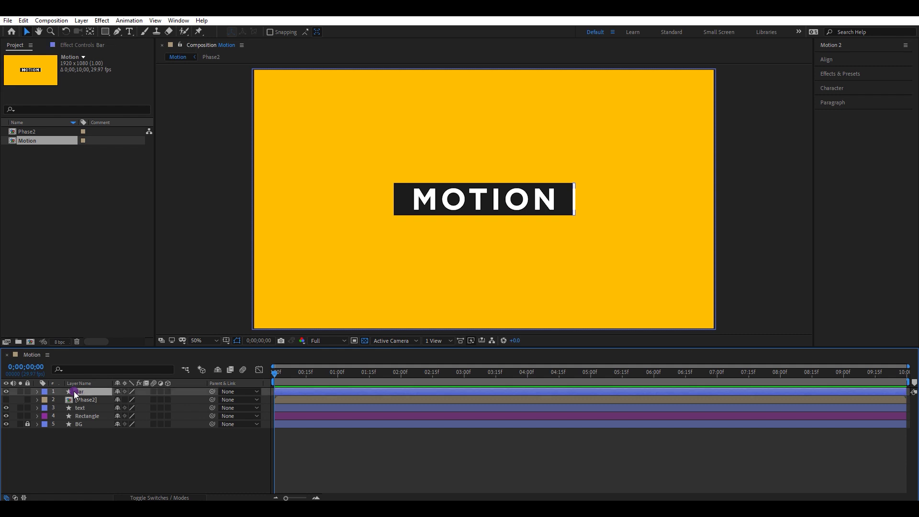
left_click_drag(334, 374, 338, 375)
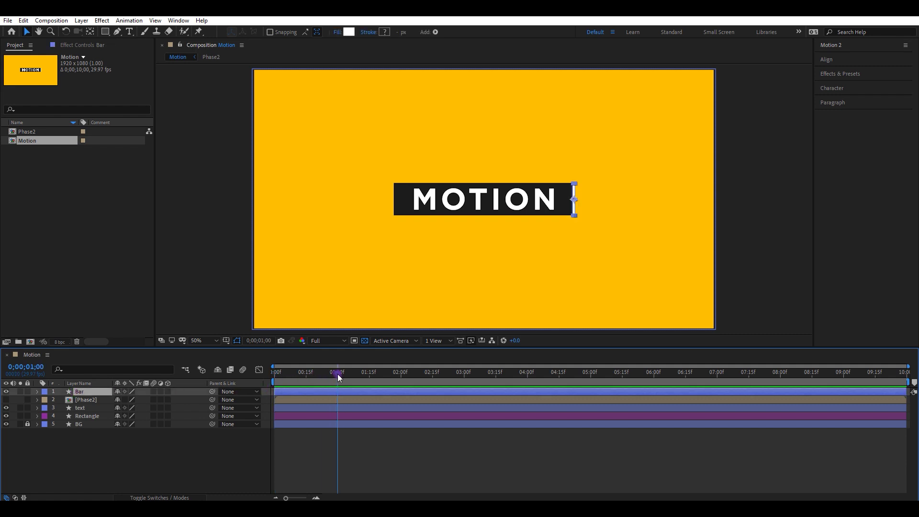
key("s")
left_click(62, 400)
left_click_drag(308, 372, 300, 375)
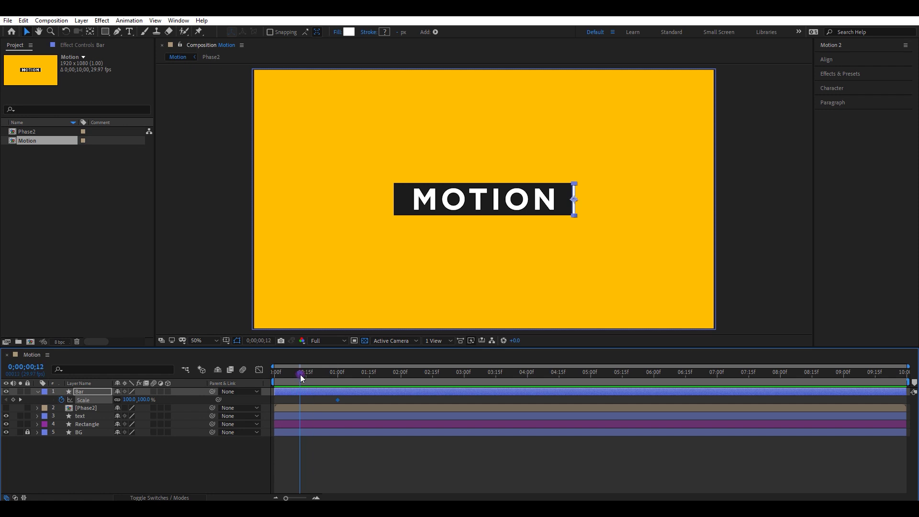
left_click(118, 399)
type("0")
key("Return")
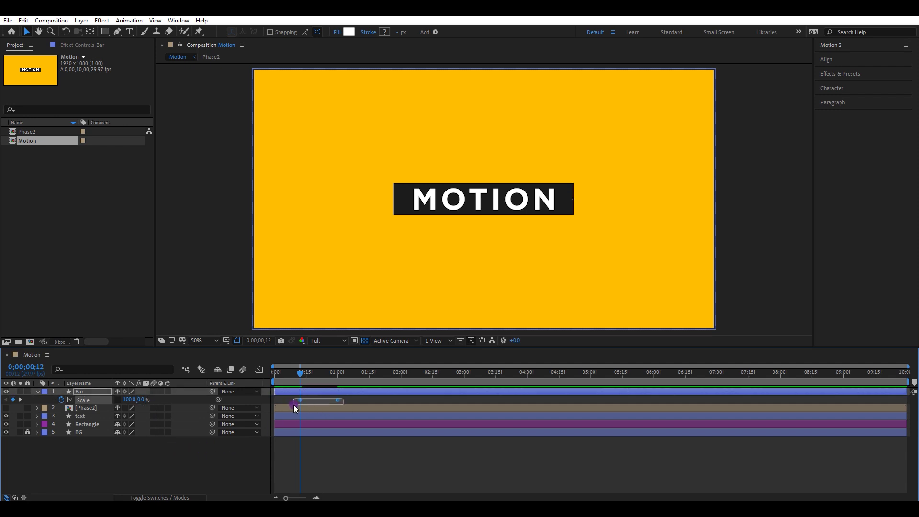
Apply Easy Ease to both Scale keyframes of the Bar layer
right_click(337, 400)
mouse_move(402, 392)
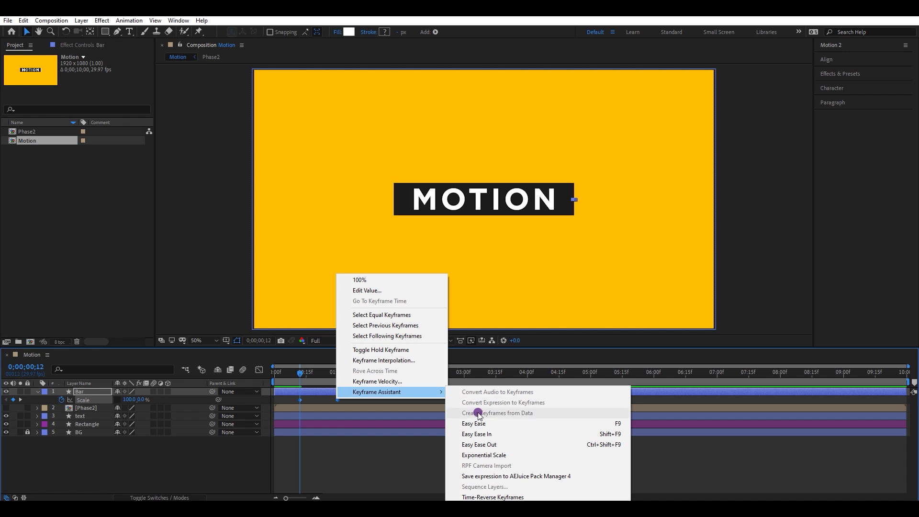
left_click(487, 426)
Reshape the Bar's scale speed graph into a sharp central peak by extending both keyframes' easing handles toward the middle
left_click(259, 369)
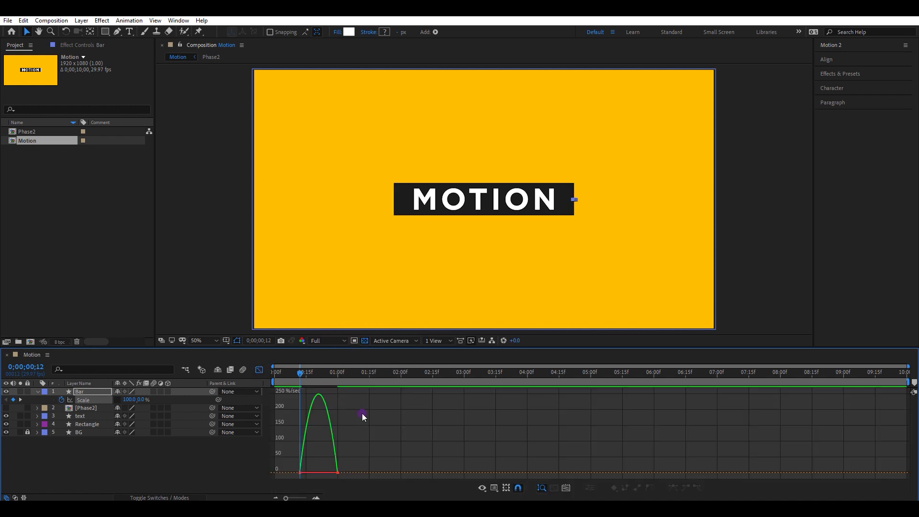
left_click_drag(359, 429, 278, 481)
key("=")
key("=")
left_click_drag(423, 473, 381, 473)
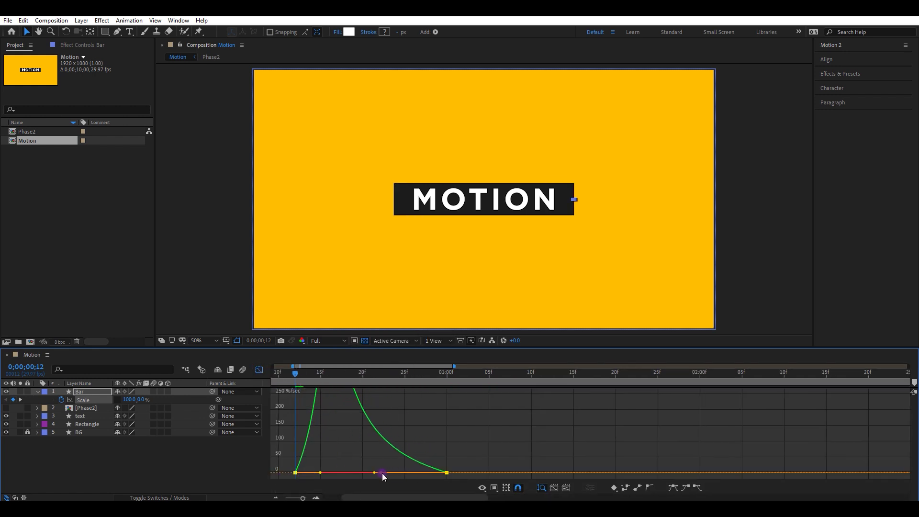
left_click_drag(320, 472, 357, 474)
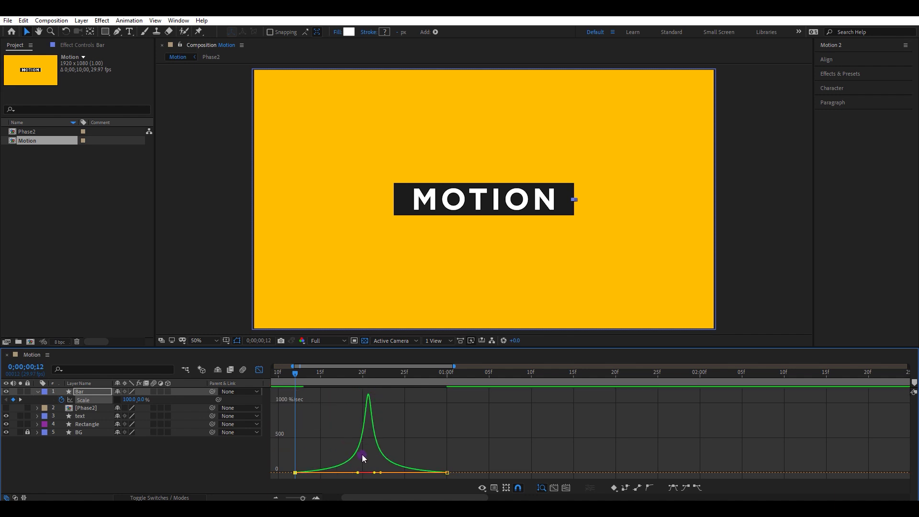
left_click(259, 370)
Set the work area from 0;00;00;07 to about 0;00;01;05 and preview the bar's scale animation
key("Home")
left_click(334, 375)
key("b")
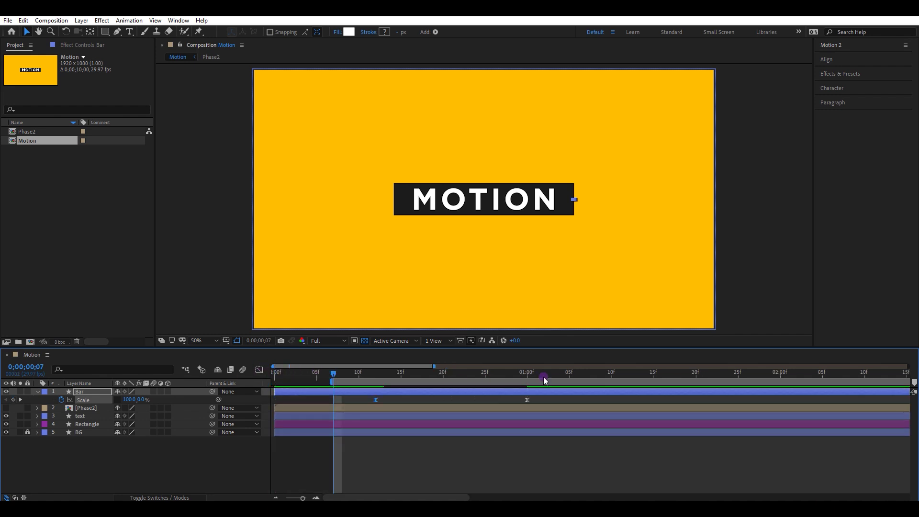
left_click(570, 375)
key("n")
key("space")
Shorten the bar's scale animation by moving its ending keyframe to about 0;00;00;28, and preview the timing
key("space")
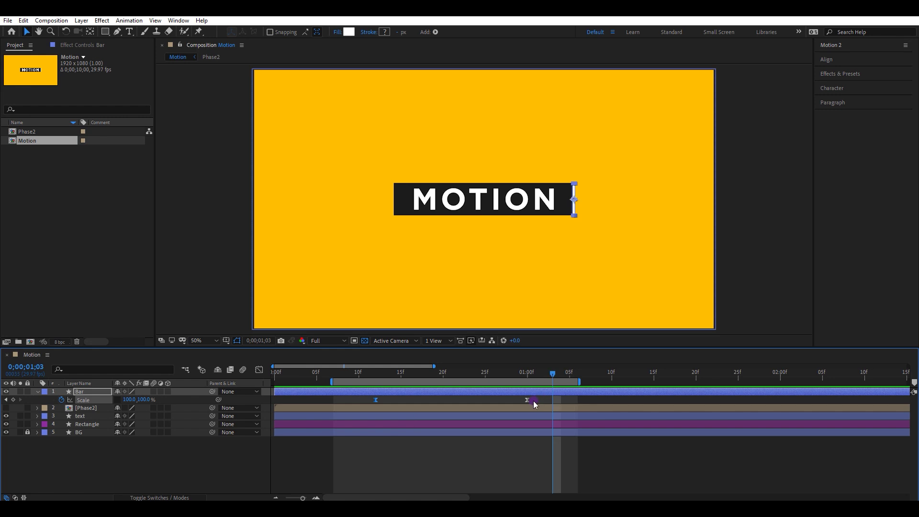
left_click_drag(535, 400, 374, 403)
left_click_drag(526, 402, 508, 400)
key("space")
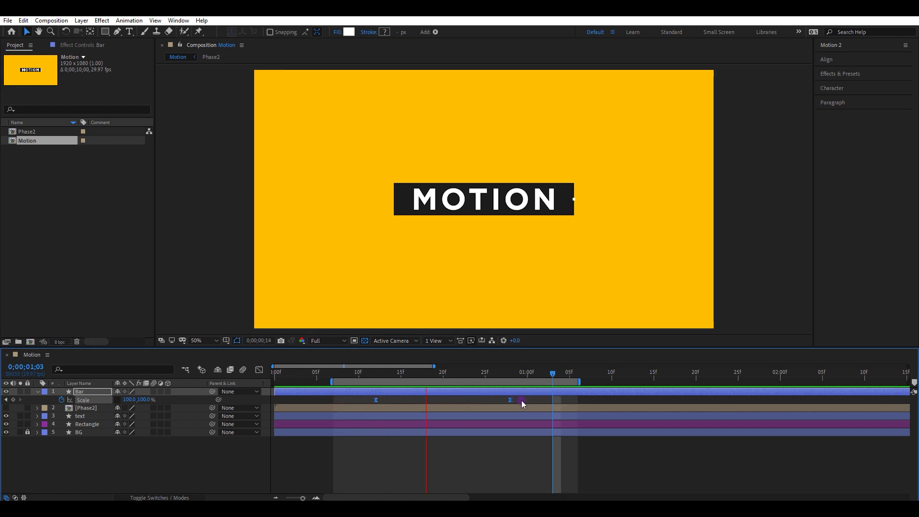
key("space")
left_click_drag(511, 400, 504, 401)
key("space")
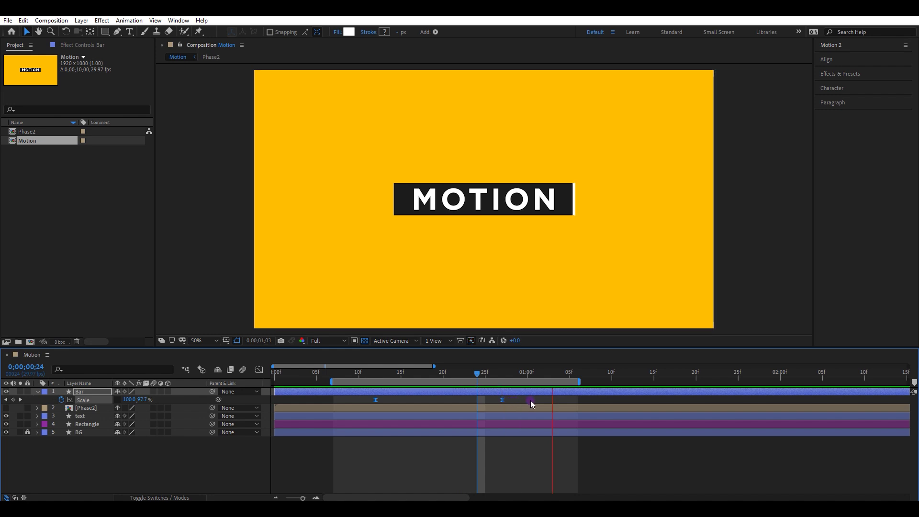
left_click_drag(503, 400, 510, 399)
left_click(368, 378)
key("space")
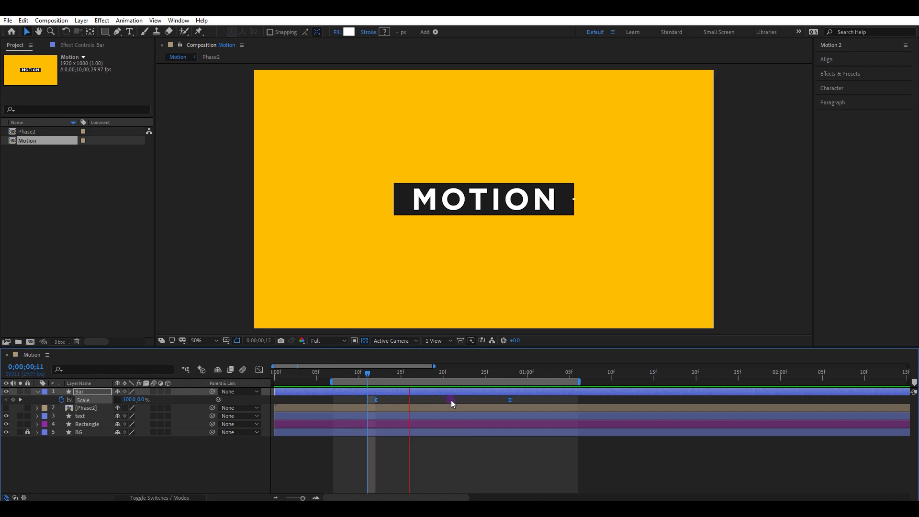
key("space")
Extend the end of the work area to about 0;00;03;24
key("minus")
left_click(375, 452)
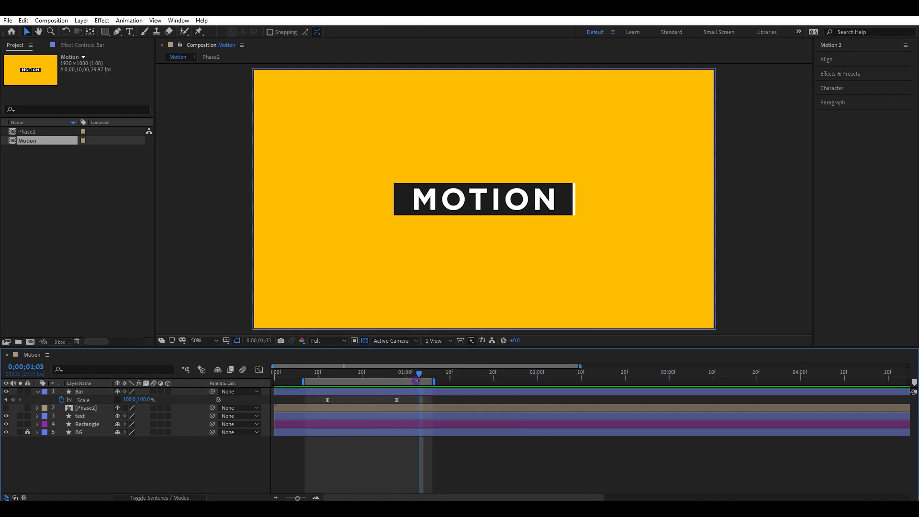
left_click_drag(434, 382, 776, 382)
Keyframe the Bar's position at 0;00;01;03, and move it horizontally to the black rectangle's left edge at 0;00;01;25
left_click(444, 394)
key("p")
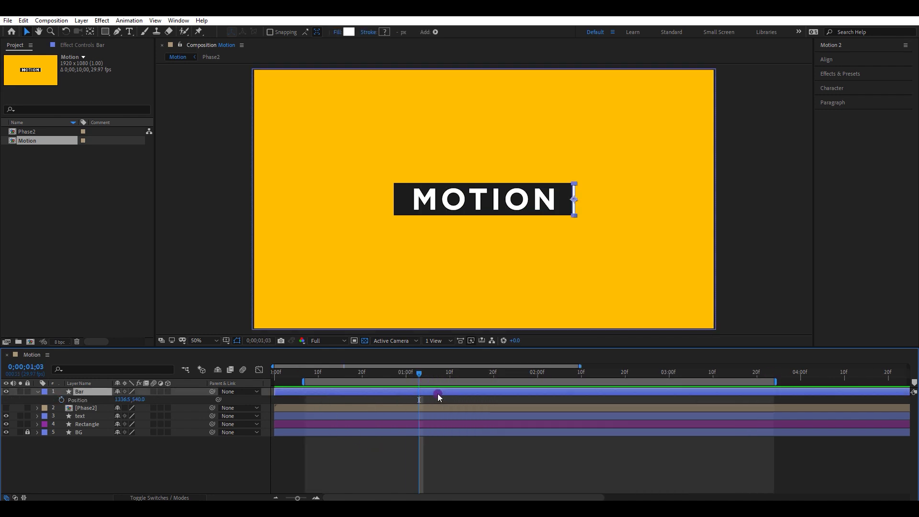
left_click(62, 399)
left_click_drag(421, 373, 515, 375)
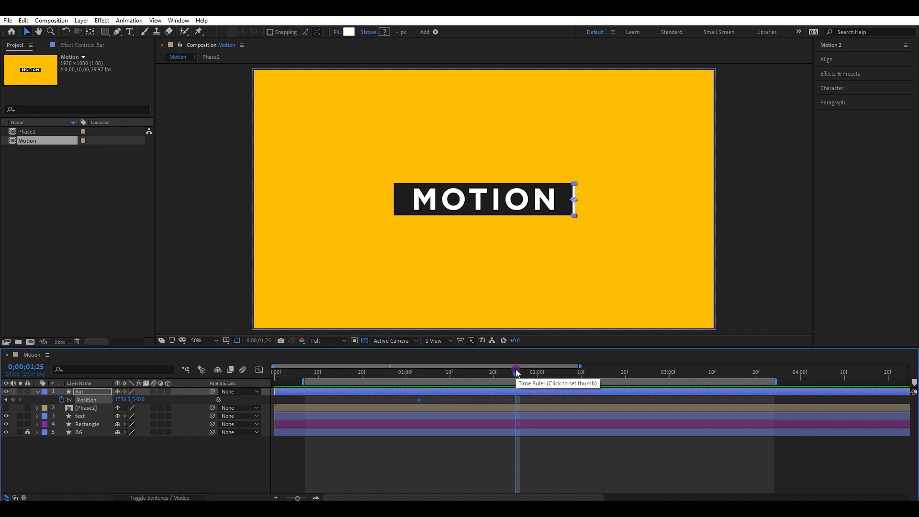
key("grave")
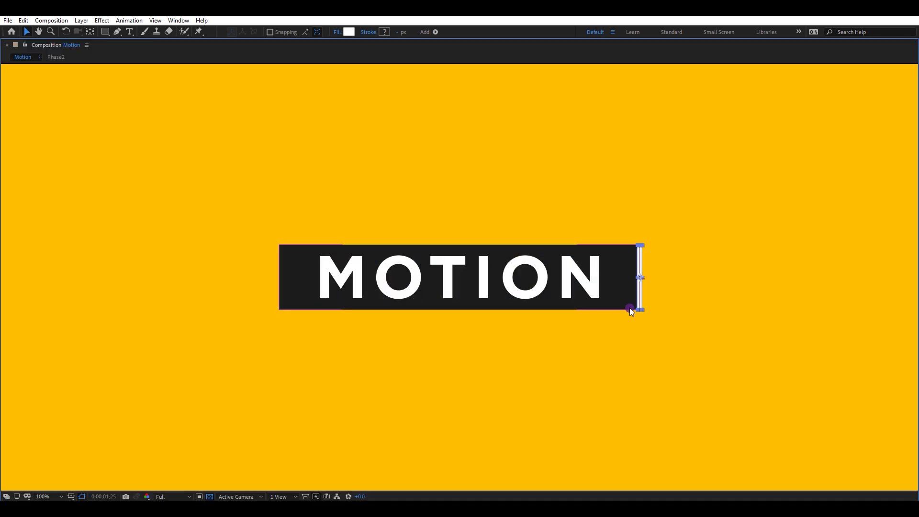
left_click_drag(639, 292, 280, 294)
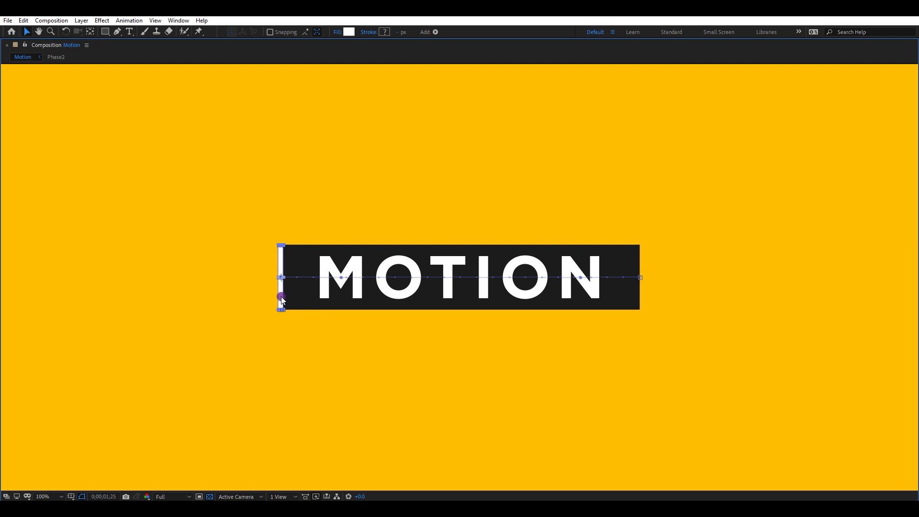
Hold the Bar at the box's left edge until about 0;00;02;01, and copy its starting position keyframe to about 0;00;02;24
key("grave")
left_click_drag(517, 374, 649, 372)
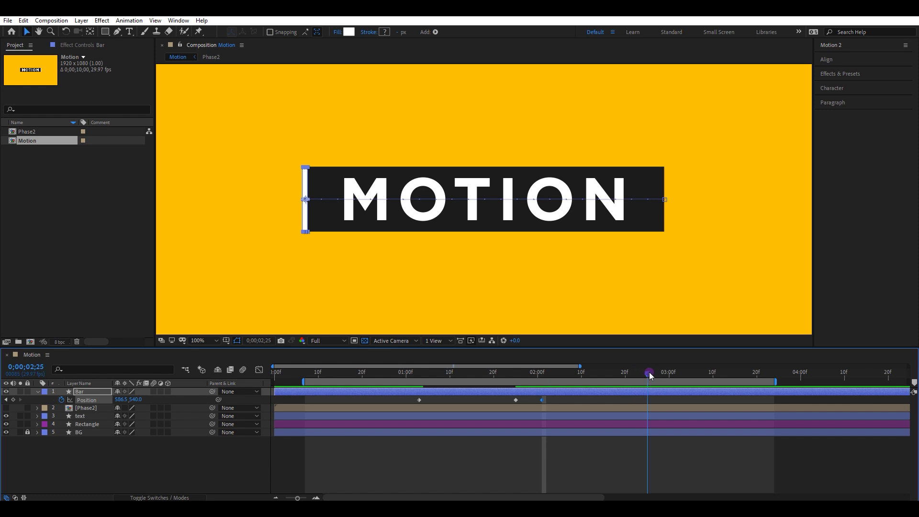
left_click_drag(429, 397, 401, 402)
key("ctrl+c")
key("ctrl+v")
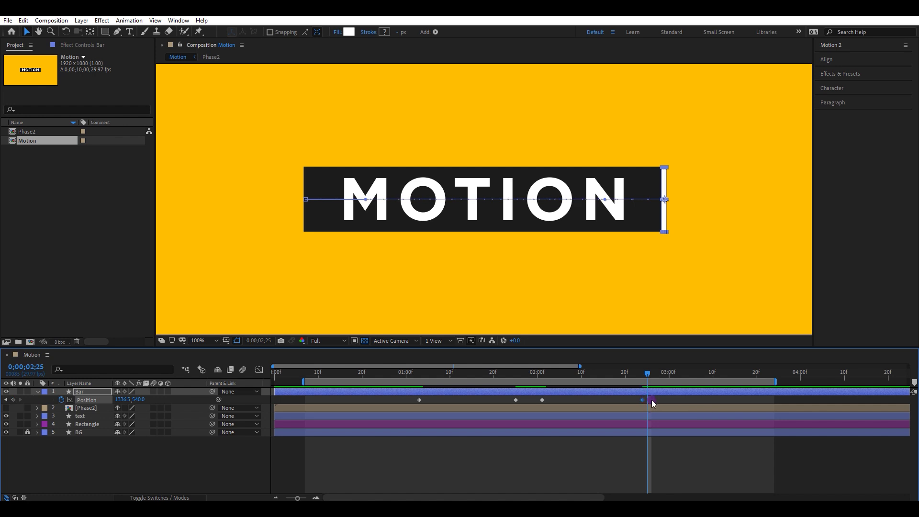
Apply Easy Ease to all of the Bar's position keyframes
left_click_drag(651, 400, 409, 408)
right_click(419, 399)
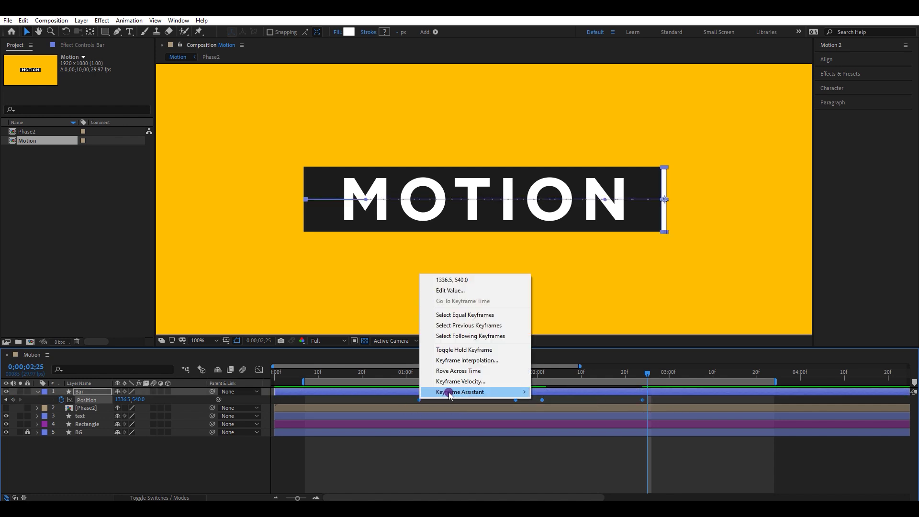
mouse_move(457, 392)
left_click(557, 425)
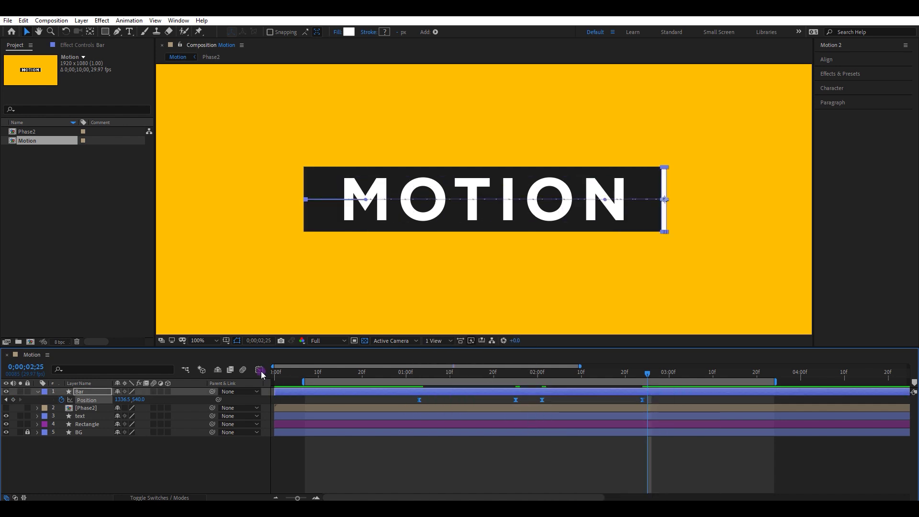
Reshape the Bar's position speed curves so both sweeps accelerate quickly to a sharp peak and slow down gradually, and preview the motion
left_click(259, 369)
left_click_drag(497, 486, 421, 479)
left_click_drag(436, 473, 450, 473)
key("minus")
left_click_drag(336, 374, 296, 373)
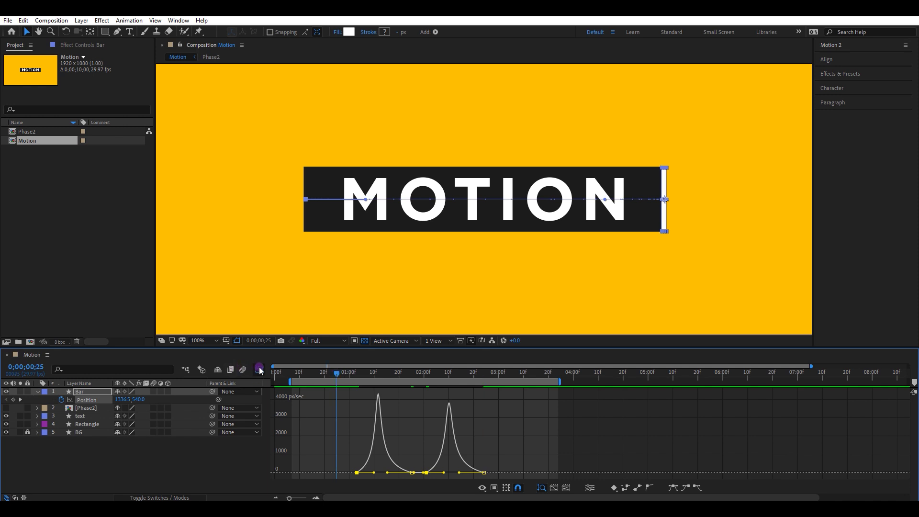
left_click(259, 370)
scroll(481, 228, "down", 2)
key("space")
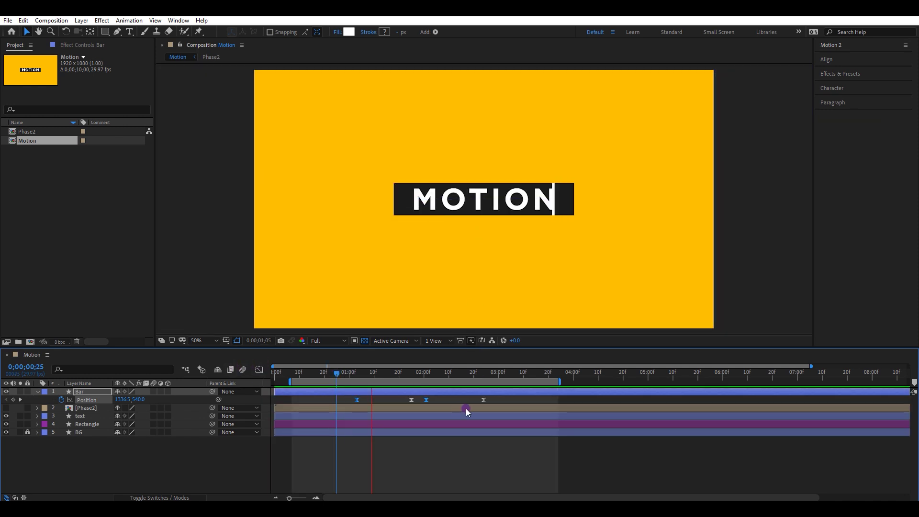
key("space")
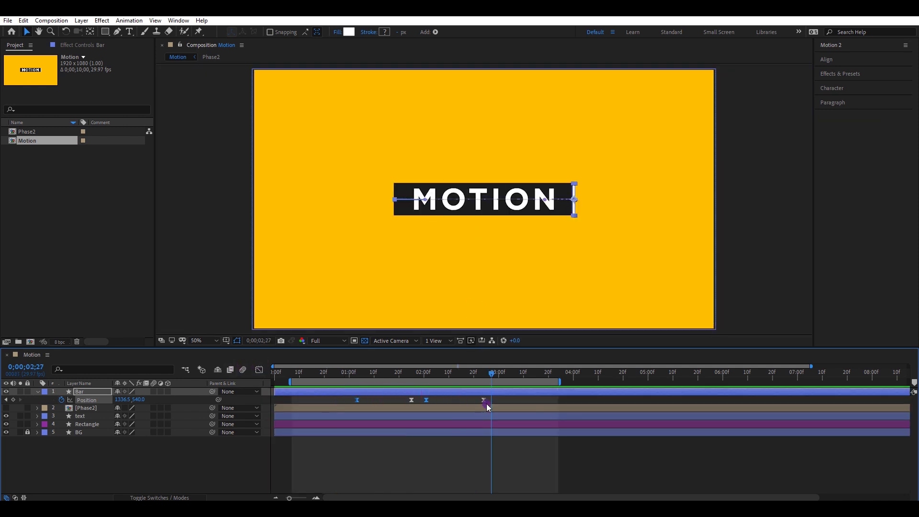
Slow the Bar's sweeps by moving the last three position keyframes to about 0;00;02;01, 0;00;02;07 and 0;00;03;07, and preview the timing
left_click_drag(495, 397, 517, 400)
left_click(484, 399)
left_click(342, 372)
key("space")
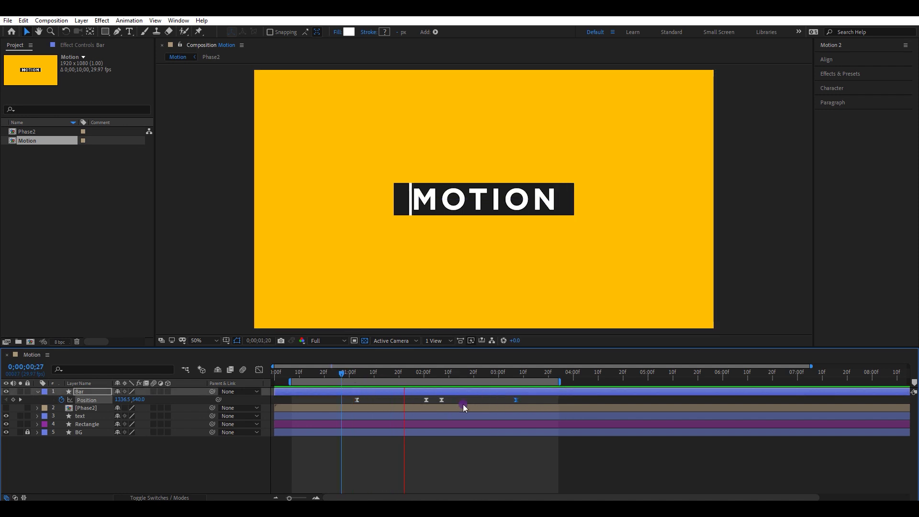
key("space")
Shift the Bar's position keyframes to run from about 0;00;00;28, where its scale animation ends, to about 0;00;03;09, and reveal all its keyframes
left_click_drag(527, 406, 350, 397)
left_click_drag(357, 400, 340, 401)
left_click(329, 372)
key("space")
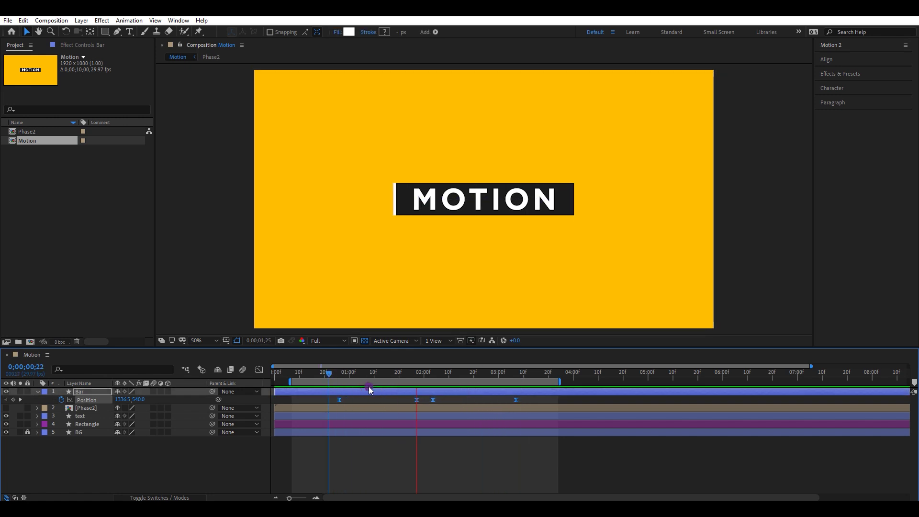
left_click(510, 373)
left_click_drag(512, 374, 344, 399)
left_click(507, 393)
key("u")
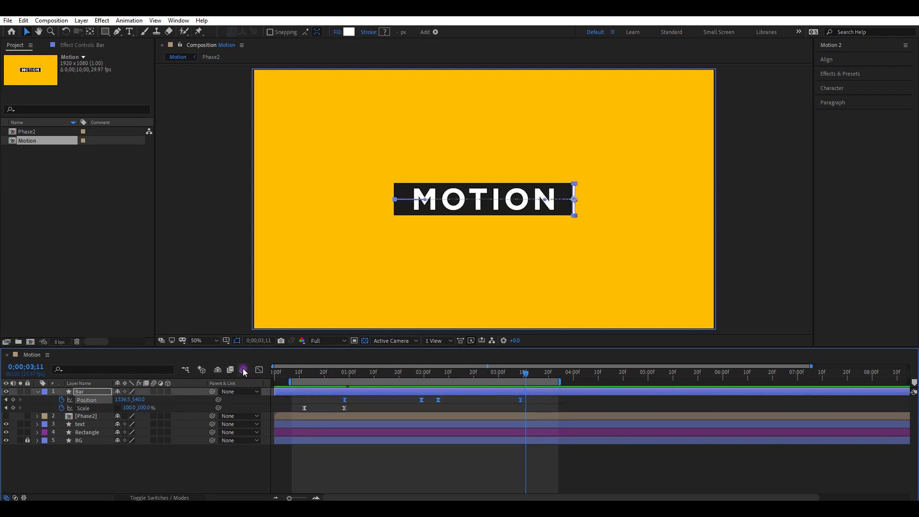
Enable motion blur for the Bar layer and the composition, and preview the animation
left_click(153, 392)
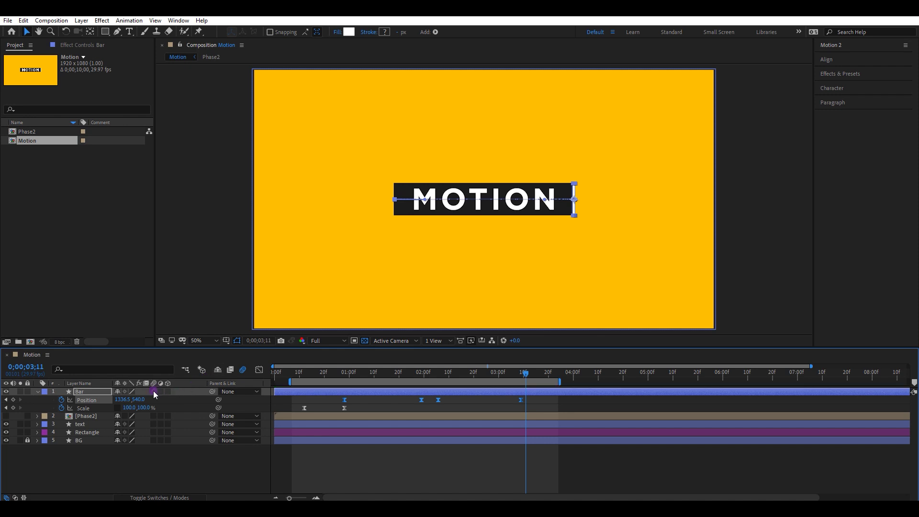
left_click(303, 374)
key("space")
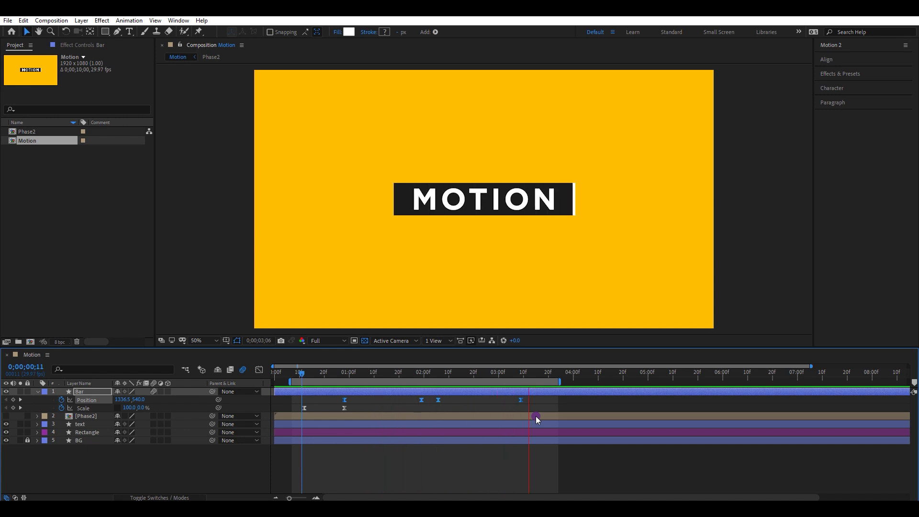
key("space")
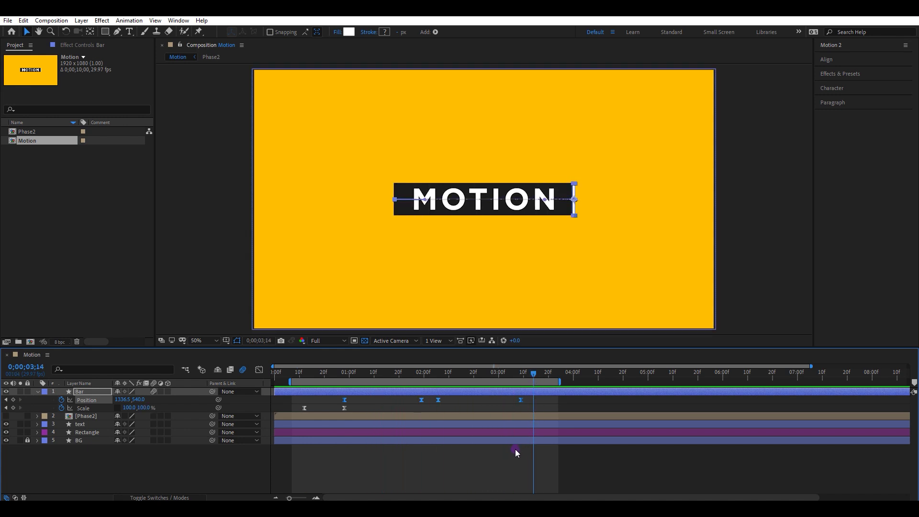
left_click(515, 450)
Place the Rectangle layer directly above the text layer, and parent it to the Bar at 0;00;02;03
left_click_drag(91, 433, 92, 424)
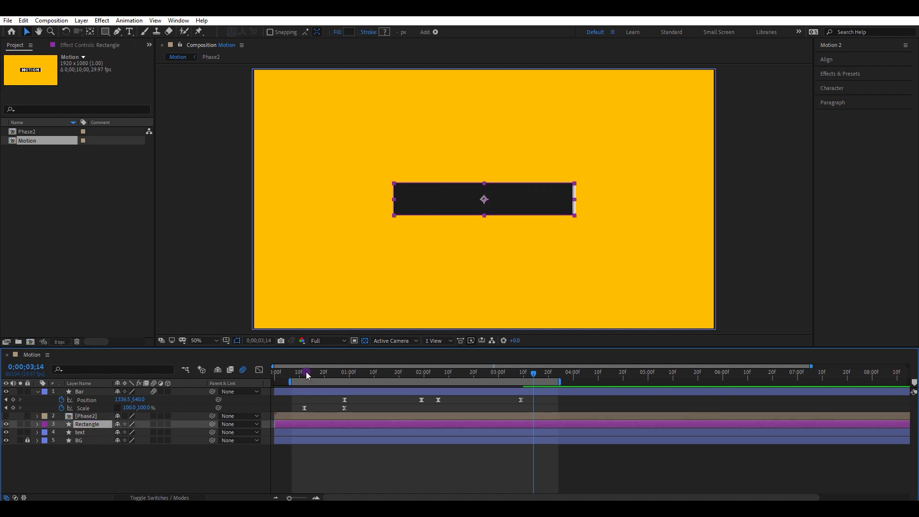
left_click_drag(299, 373, 430, 380)
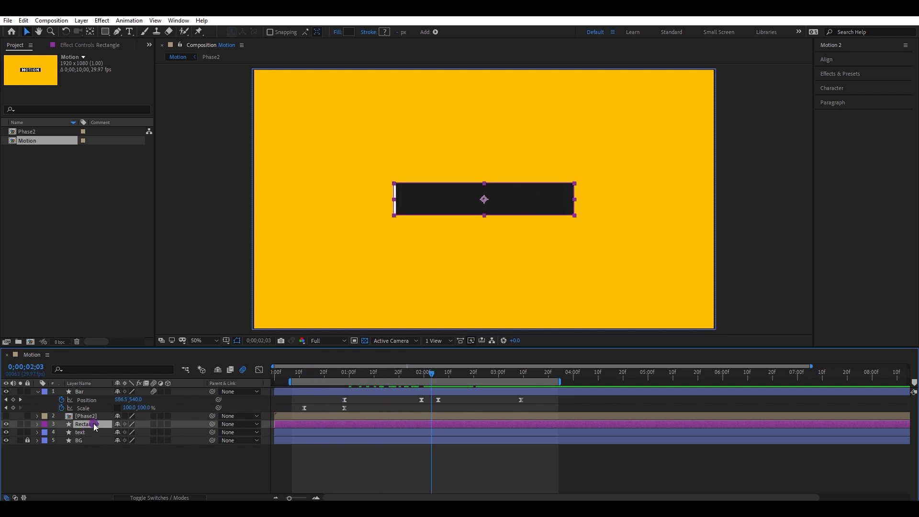
left_click_drag(212, 424, 95, 394)
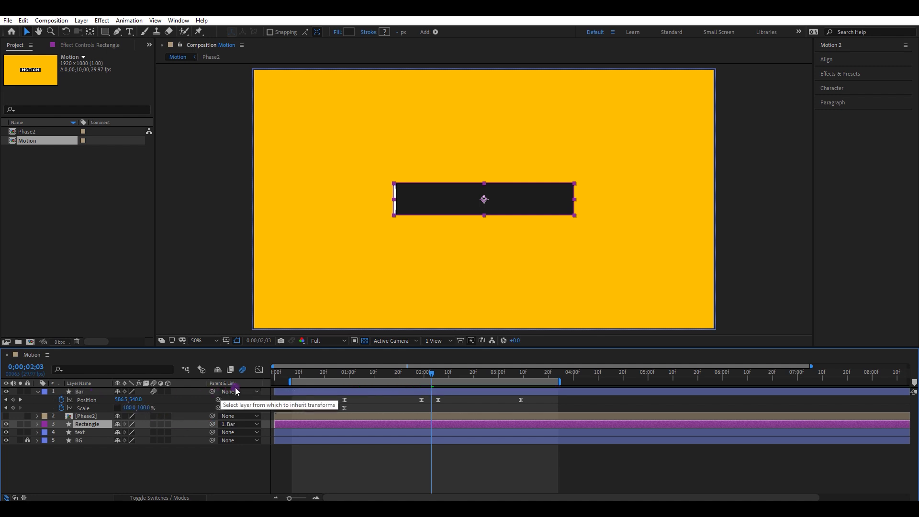
Set the text layer's track matte to Alpha Matte "Rectangle", and preview the text reveal
left_click(82, 433)
key("F4")
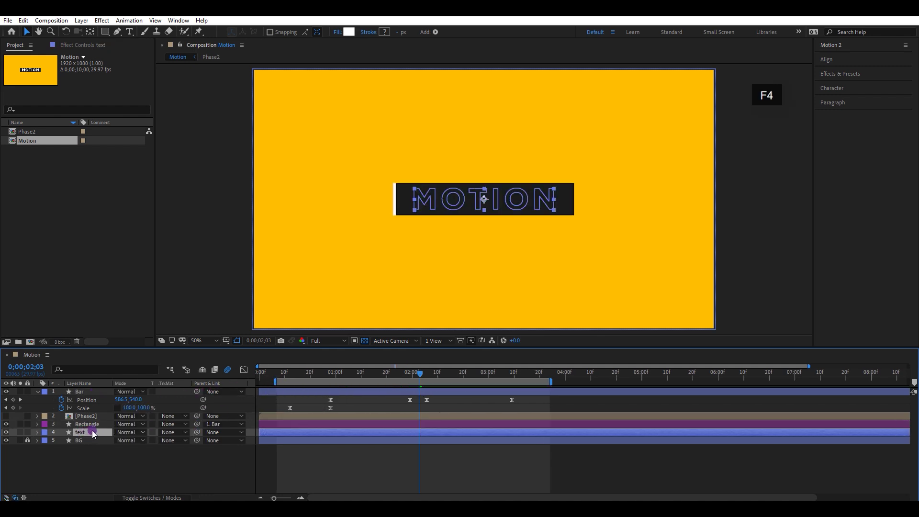
left_click(180, 435)
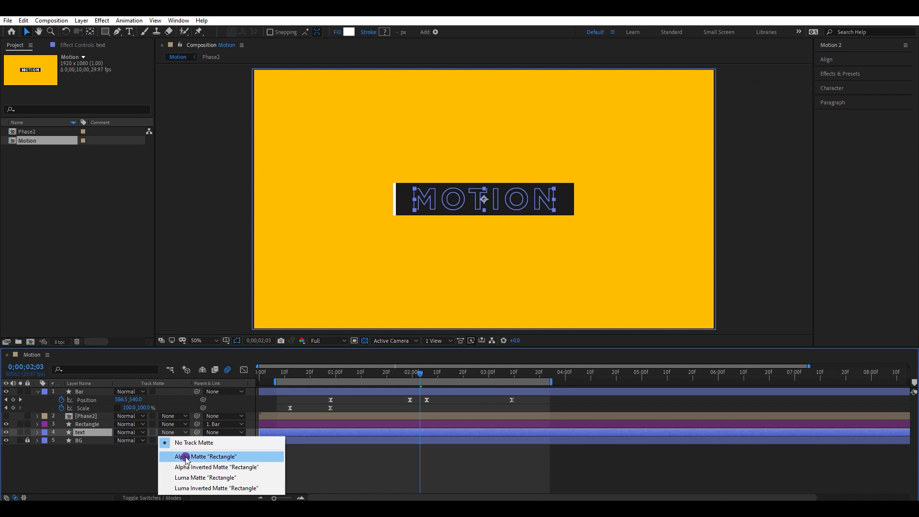
left_click(184, 454)
left_click(281, 375)
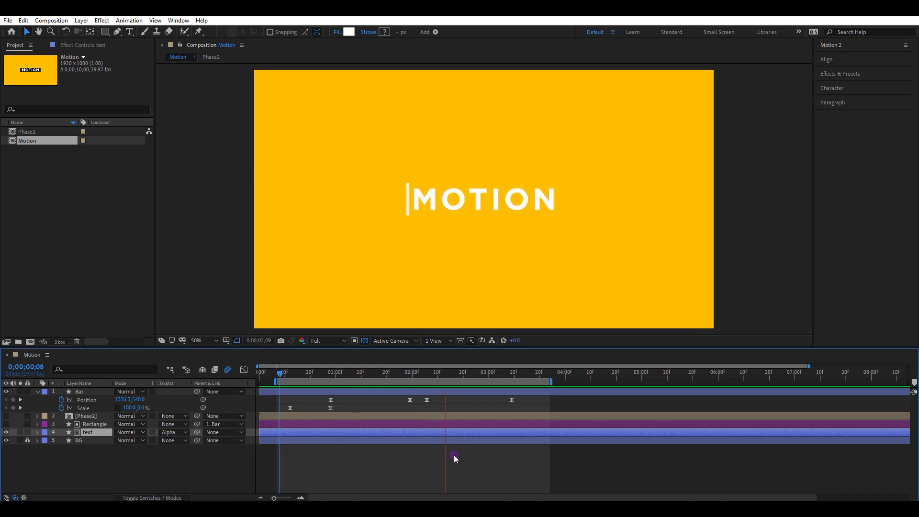
key("space")
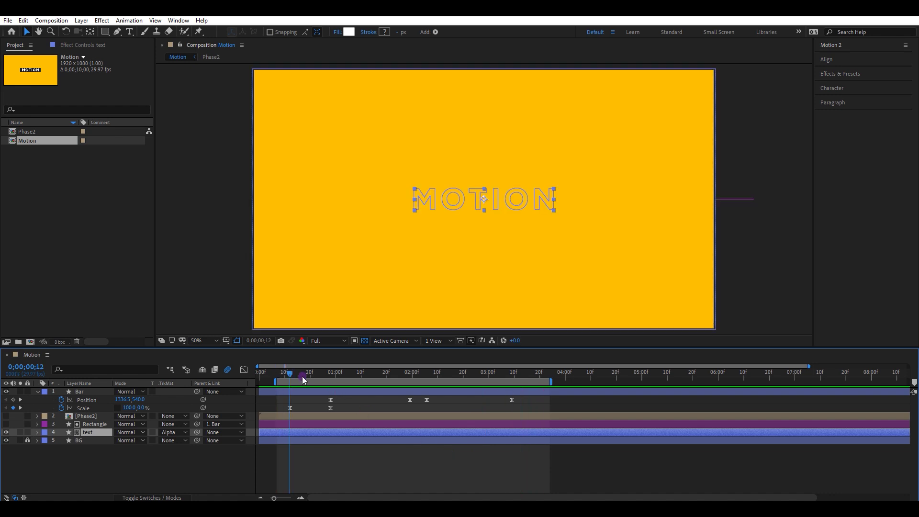
Duplicate the Rectangle layer, place the copy directly above the Phase2 layer, and rename it mask 2
left_click_drag(289, 376, 277, 377)
key("F2")
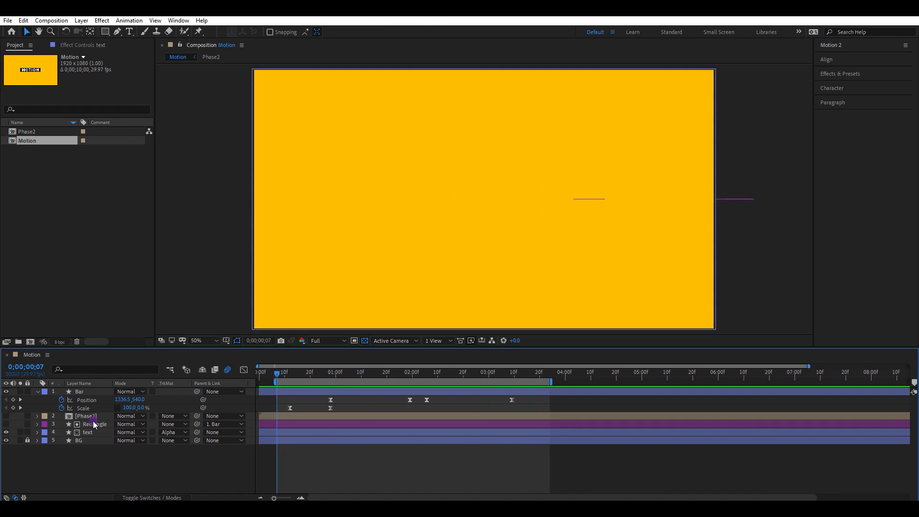
left_click(94, 424)
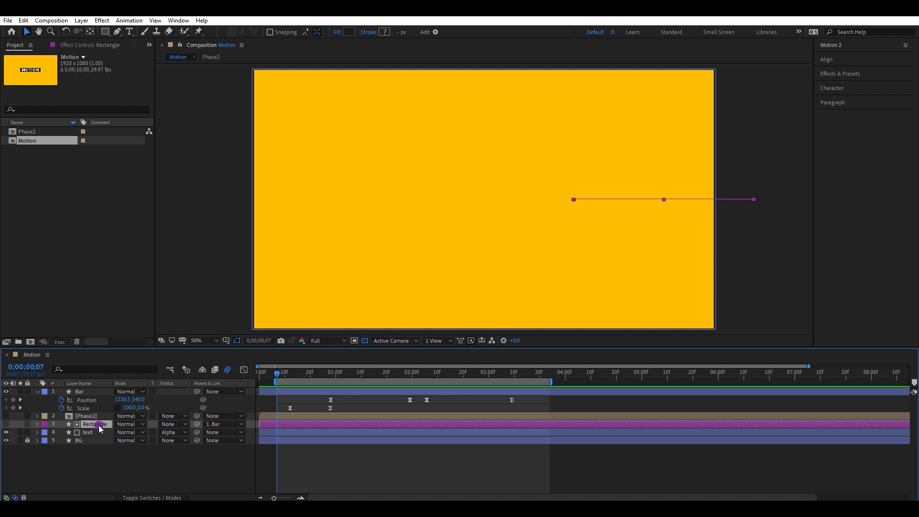
key("ctrl+d")
left_click_drag(100, 428, 95, 417)
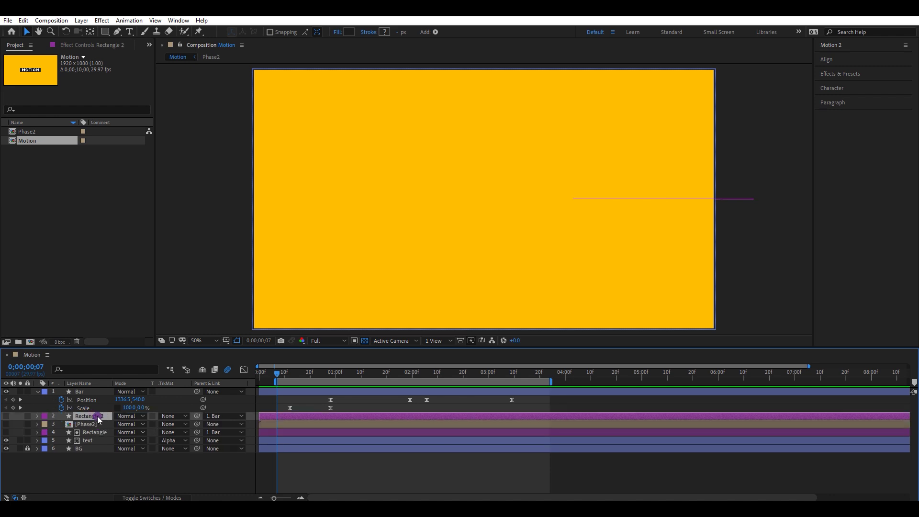
type("mask")
key("Return")
left_click(252, 384)
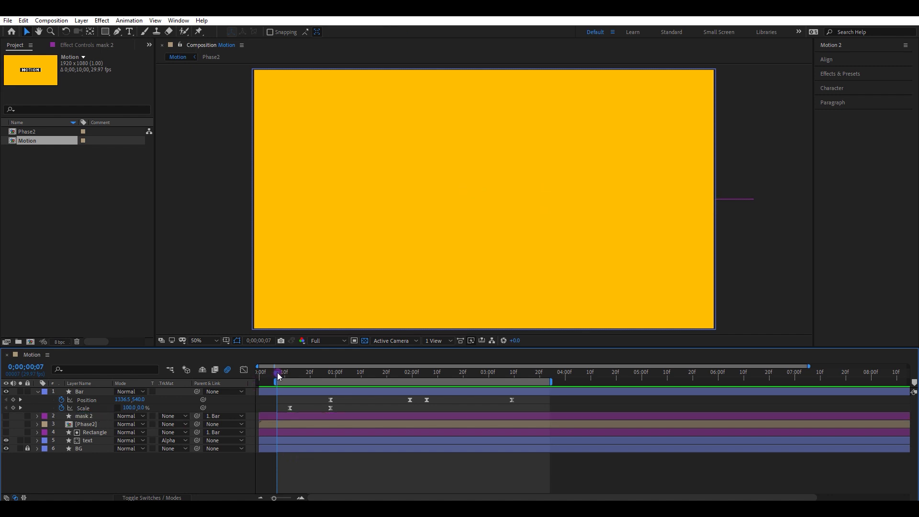
Unparent mask 2 at 0;00;02;02, and parent it to the Bar again at 0;00;03;15
left_click_drag(276, 372, 421, 379)
left_click(235, 415)
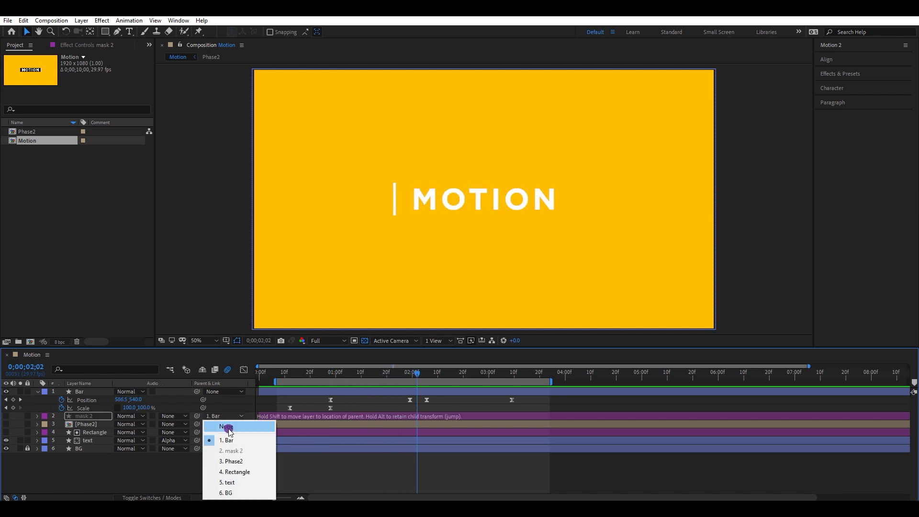
left_click(220, 425)
left_click_drag(418, 373, 528, 375)
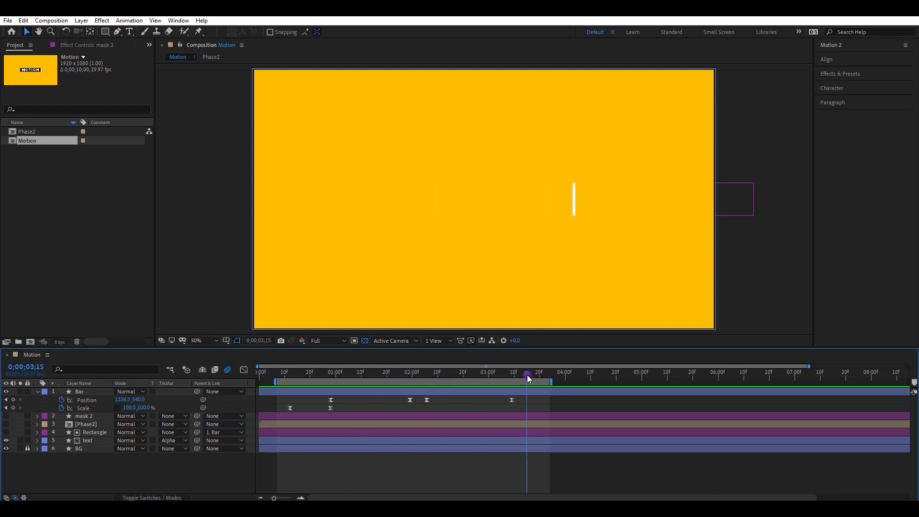
left_click(516, 417)
left_click_drag(197, 416, 91, 393)
left_click(91, 393)
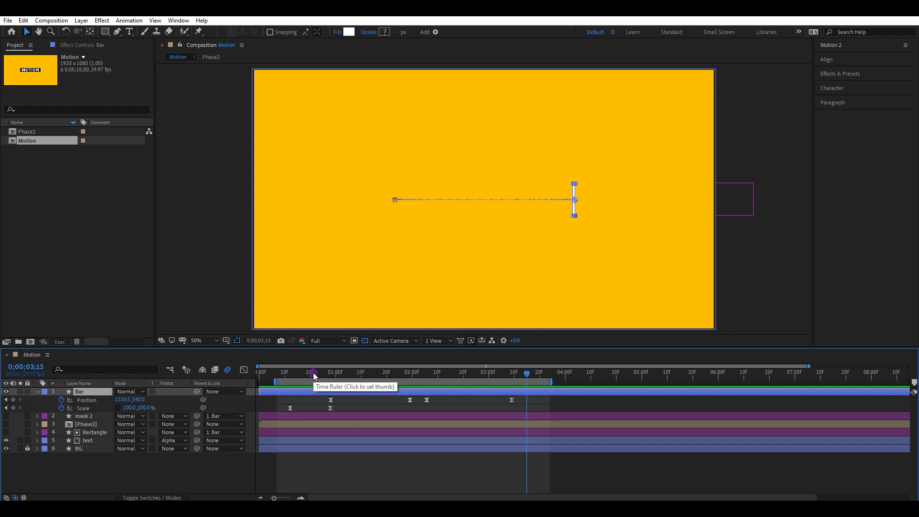
Make the Phase2 layer visible, set its track matte to Alpha Matte "mask 2", and scrub through the reveal
left_click_drag(313, 373, 466, 378)
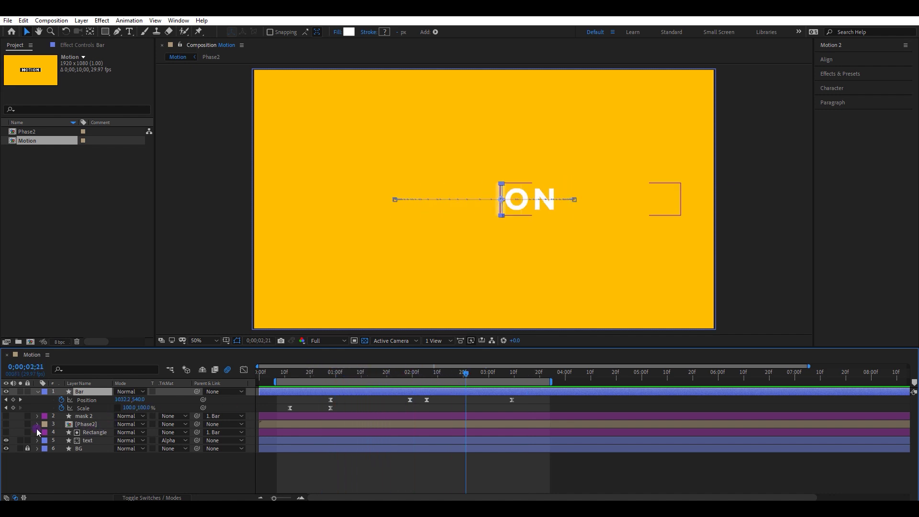
left_click(6, 424)
left_click(184, 424)
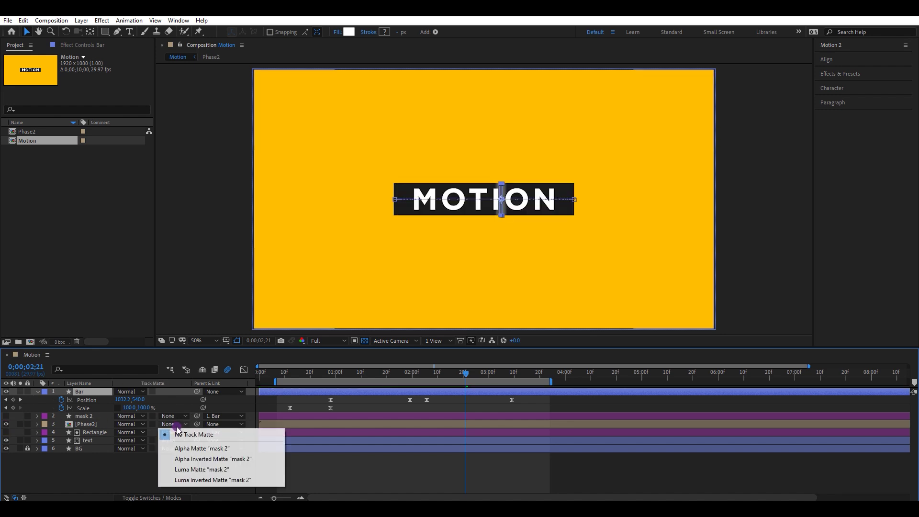
left_click(196, 445)
left_click(307, 377)
left_click_drag(307, 377, 420, 383)
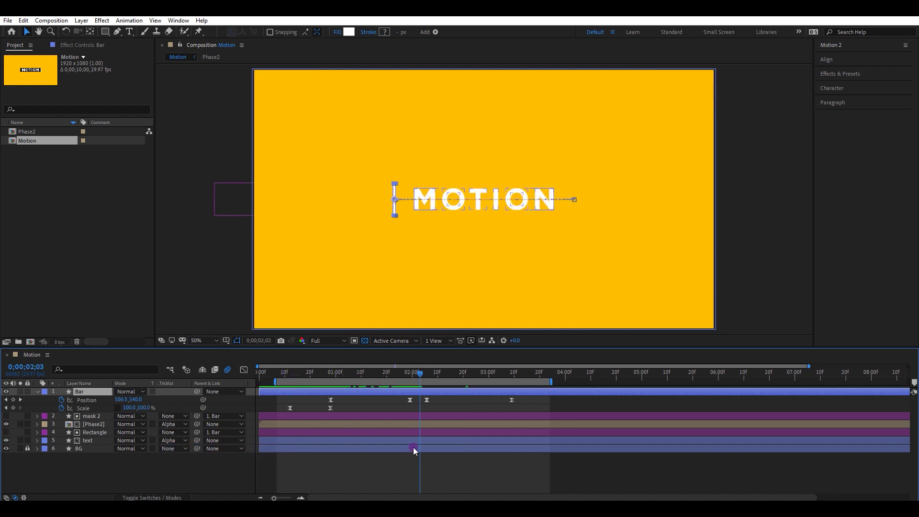
left_click(398, 462)
Open the Phase2 composition and set Rectangle 2's track matte to Alpha Inverted Matte "text 2"
double_click(95, 426)
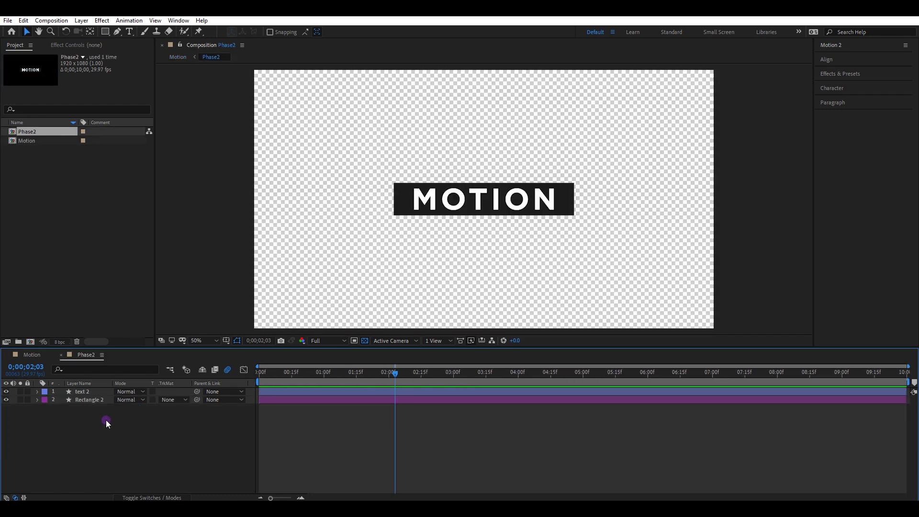
left_click(174, 400)
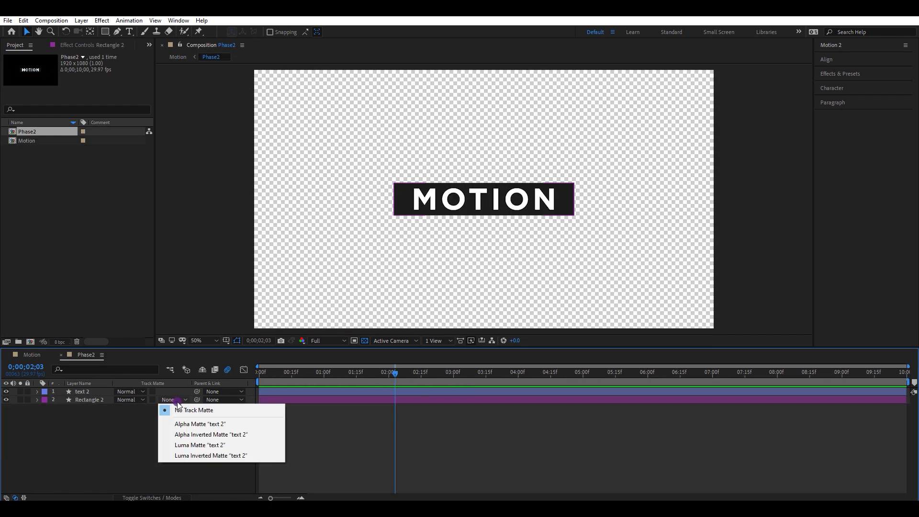
left_click(205, 433)
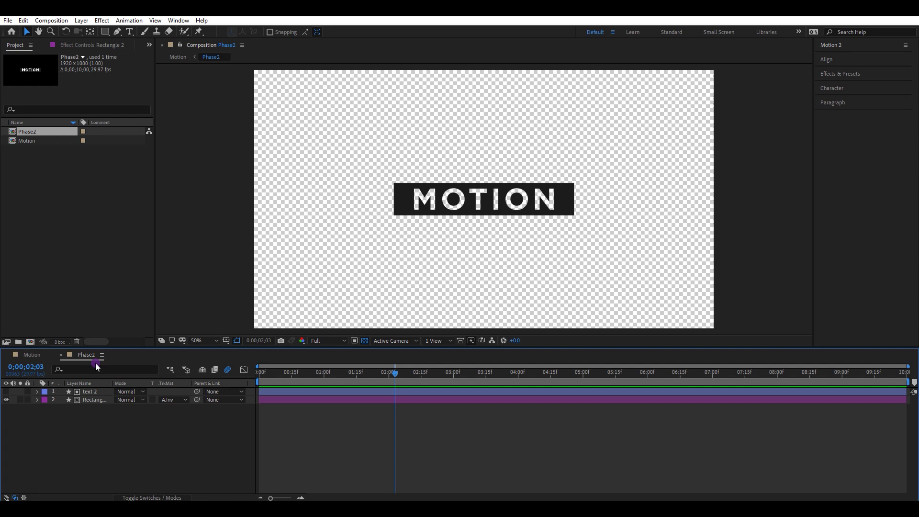
In the Motion composition, trim the starts of mask 2 and Phase2 to 0;00;02;03, and preview from 0;00;00;09
left_click(61, 355)
left_click_drag(342, 379, 420, 383)
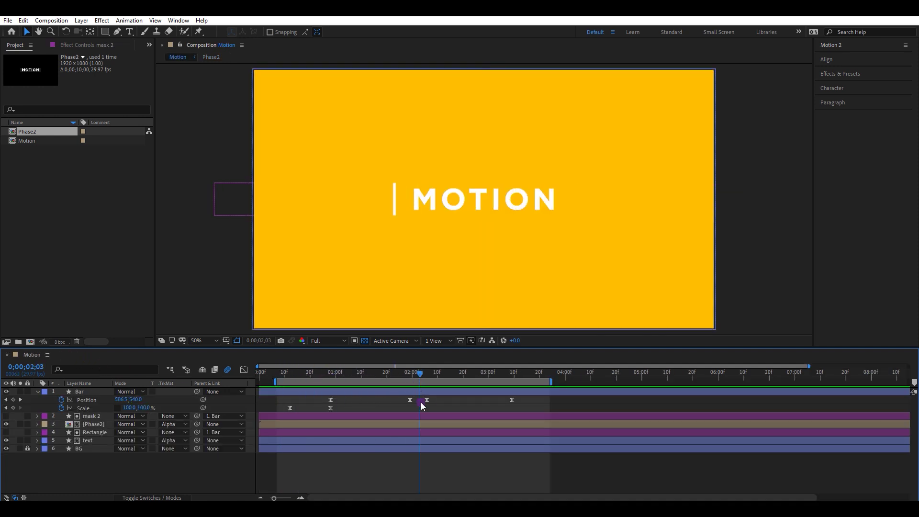
left_click(421, 416)
left_click(423, 423, "ctrl")
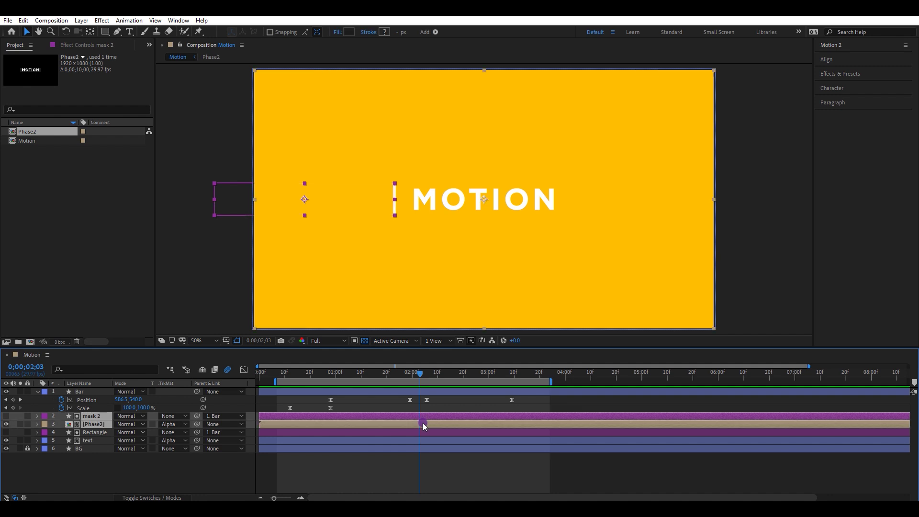
key("alt+bracketleft")
left_click(282, 376)
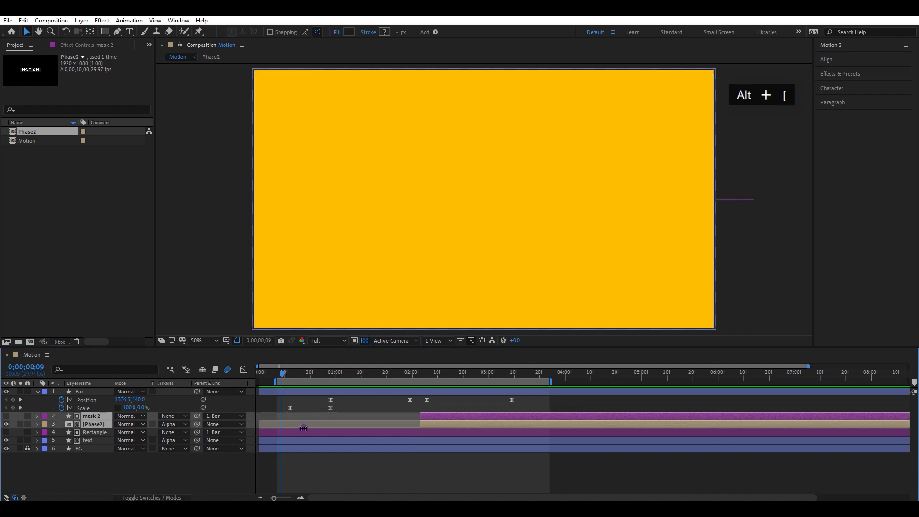
left_click(349, 460)
key("space")
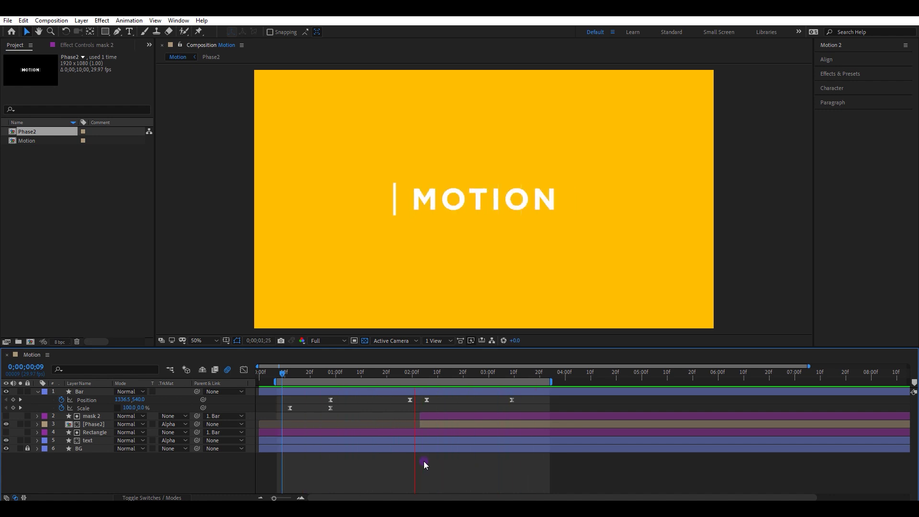
Trim the end of the Bar layer to 0;00;02;20 and preview the reveal of the black title box
left_click_drag(448, 374, 464, 375)
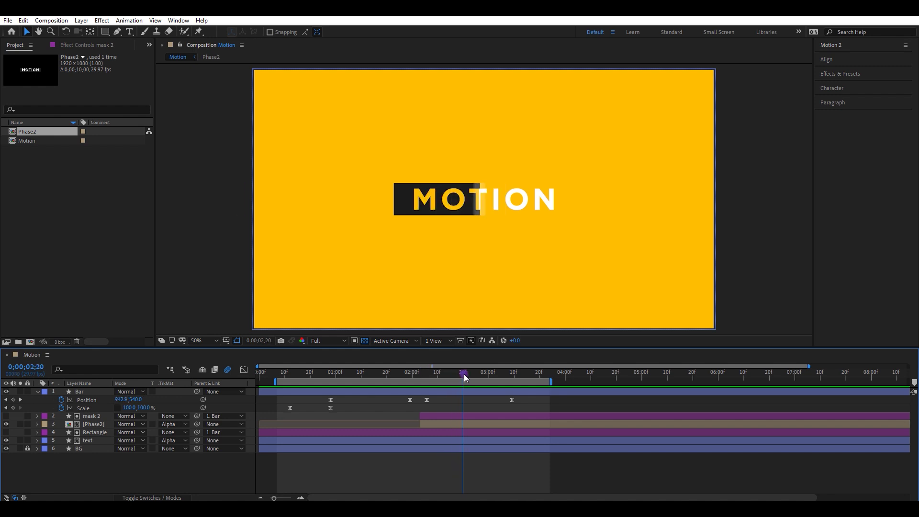
left_click(464, 392)
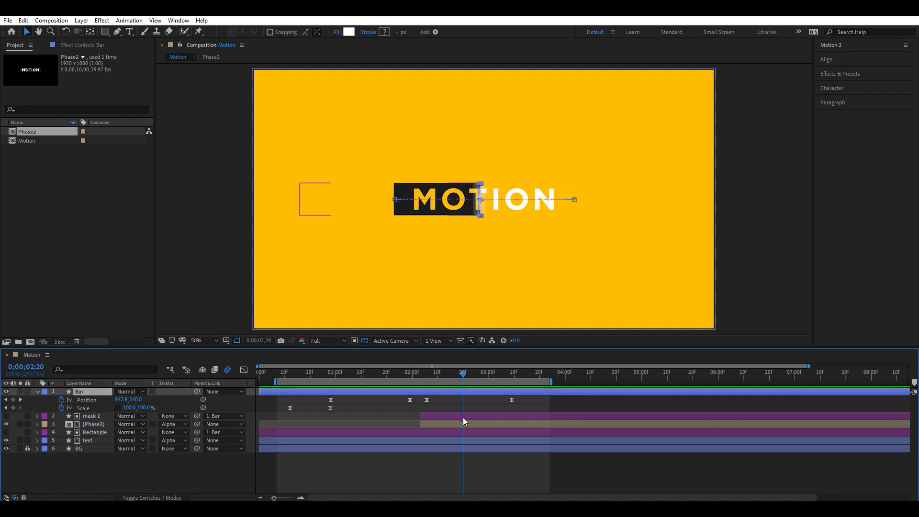
key("alt+bracketright")
key("space")
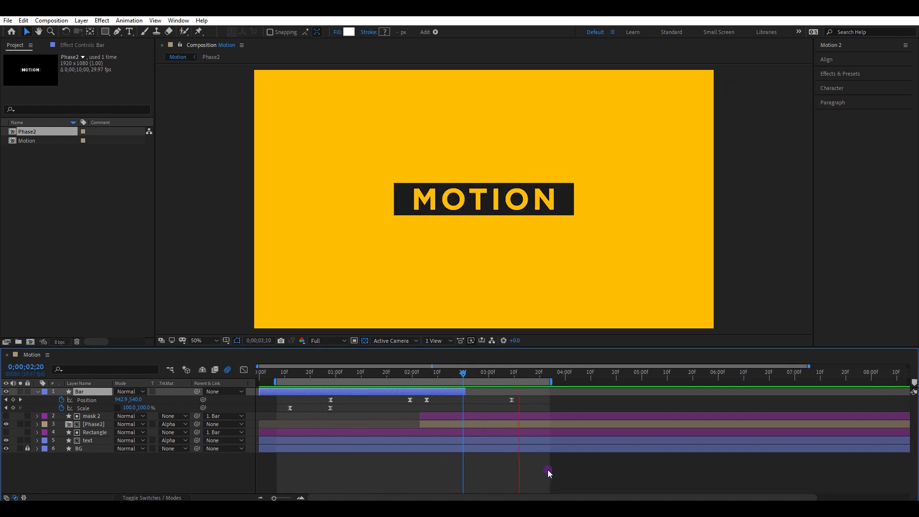
left_click(525, 375)
left_click_drag(526, 379, 535, 379)
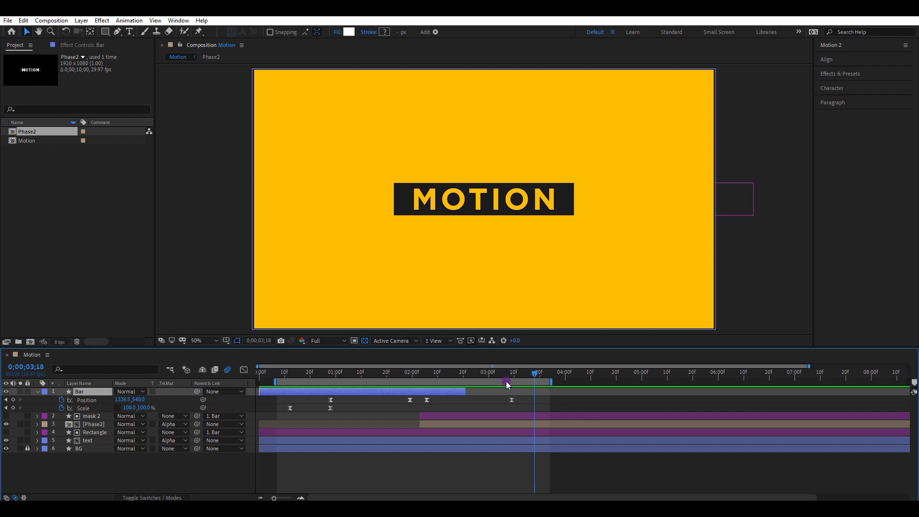
Pre-compose all layers except BG into a new composition named All
left_click(91, 441, "shift")
right_click(92, 441)
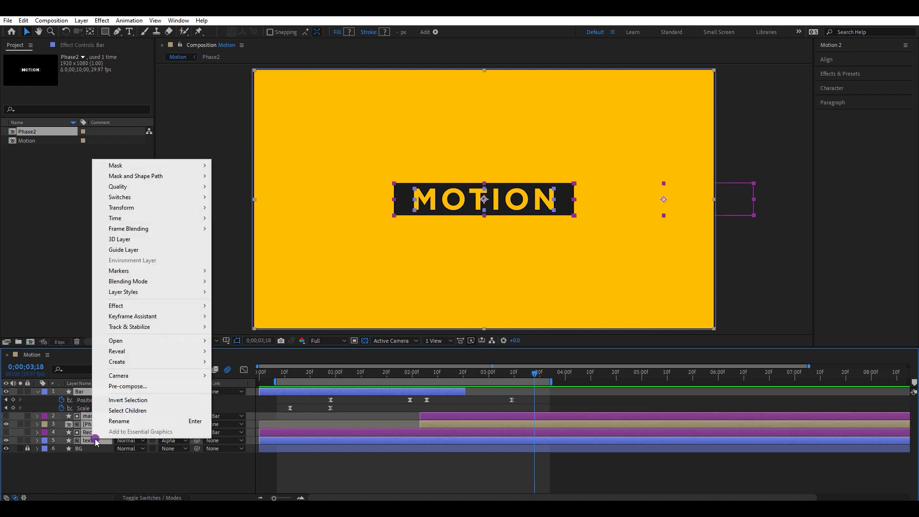
left_click(131, 386)
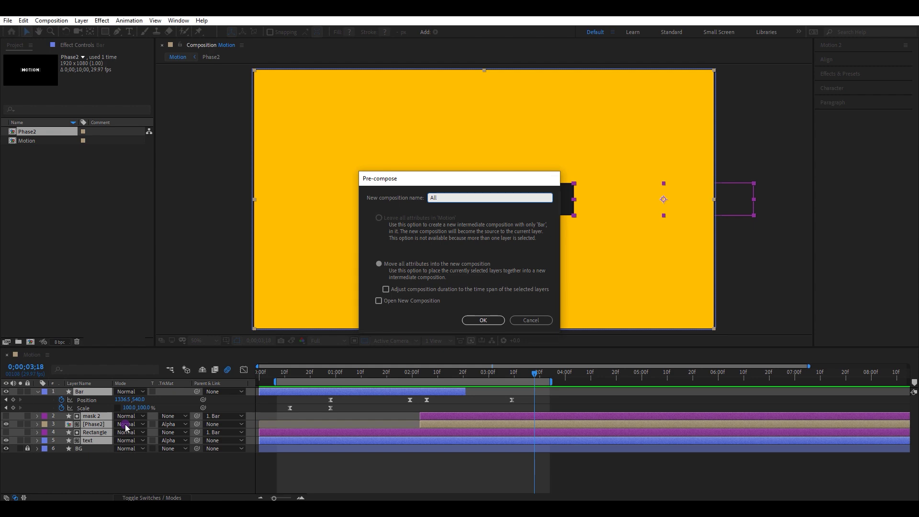
key("Return")
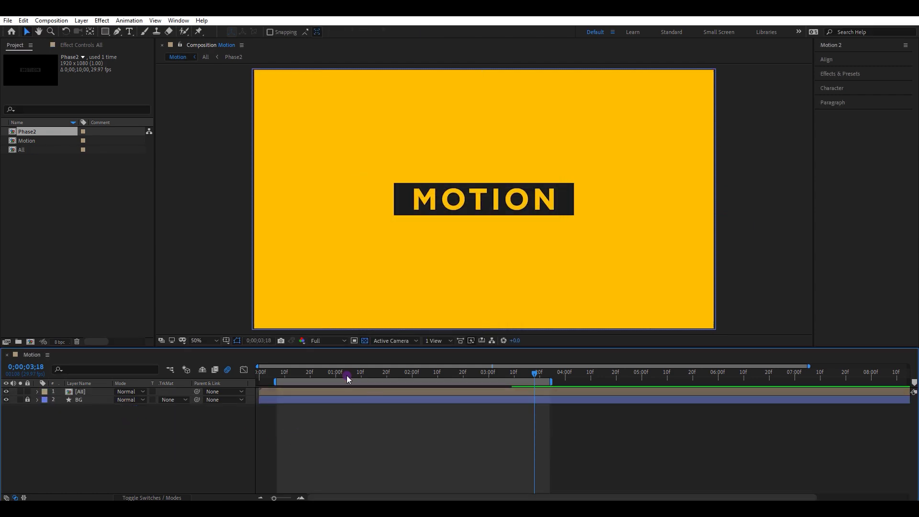
Add a Scale keyframe of 85% to the All layer at 0;00;01;29
left_click_drag(299, 370, 410, 370)
left_click(414, 391)
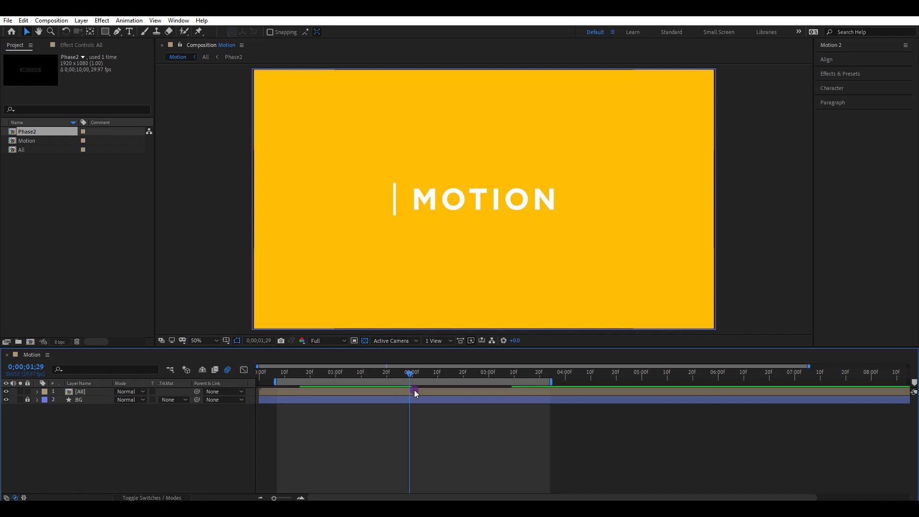
key("s")
left_click(61, 399)
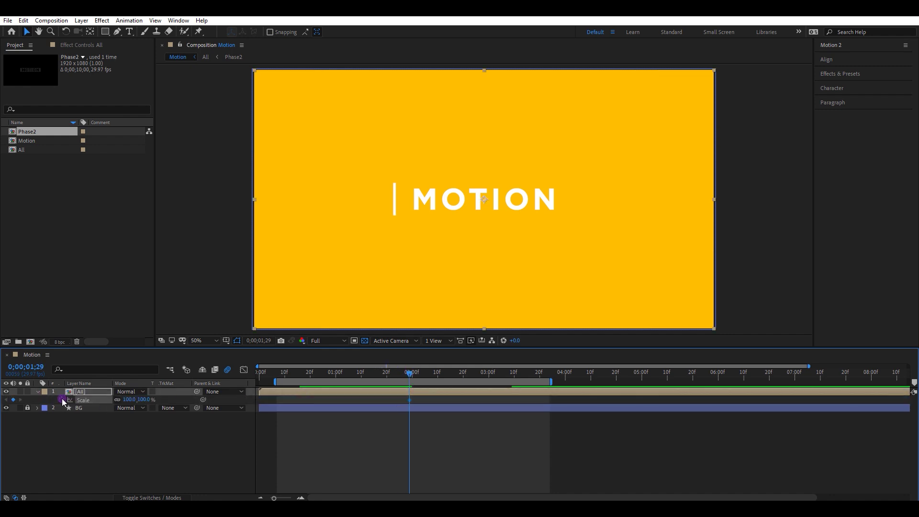
left_click(134, 400)
type("85")
key("Return")
Set the All layer's Scale to 65% at 0;00;03;12
left_click_drag(417, 380, 519, 380)
left_click(129, 400)
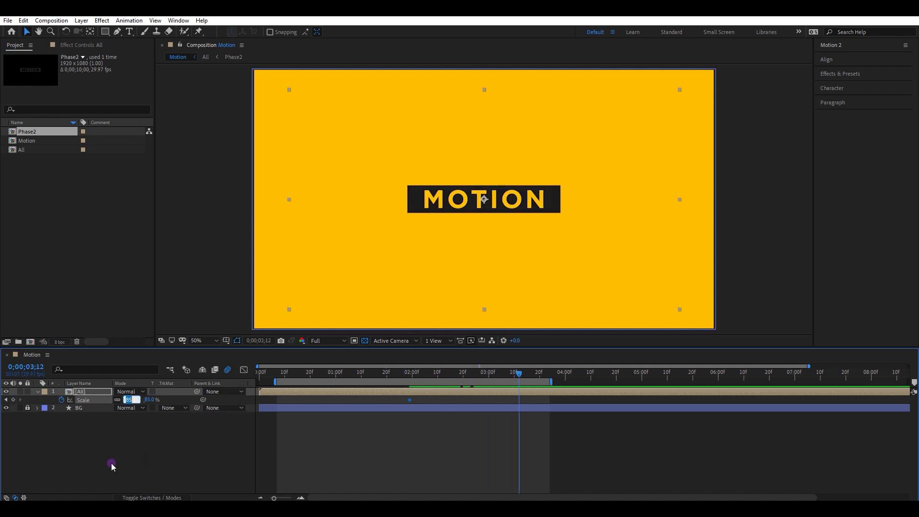
key("Return")
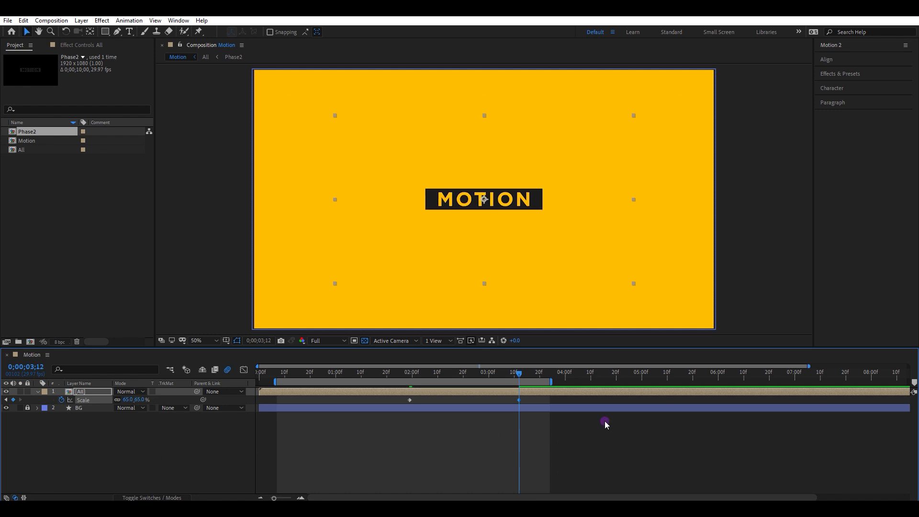
Extend the work area to span from 0 to about 5 seconds, and apply Easy Ease to the All layer's Scale keyframes
left_click_drag(551, 382, 641, 382)
left_click_drag(275, 382, 259, 381)
left_click_drag(382, 400, 519, 403)
right_click(519, 400)
mouse_move(532, 394)
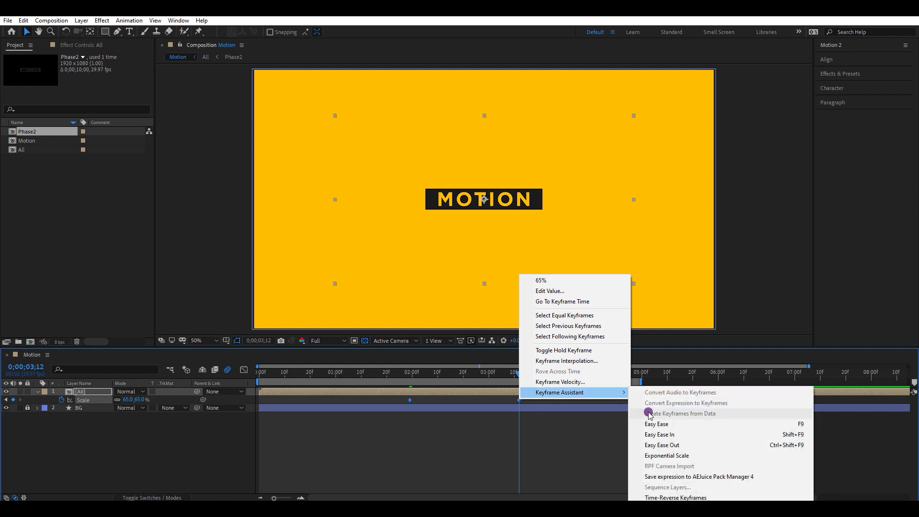
left_click(660, 425)
Reshape the Scale speed curve in the Graph Editor by adjusting the keyframes' ease handles, and preview the animation
left_click(243, 371)
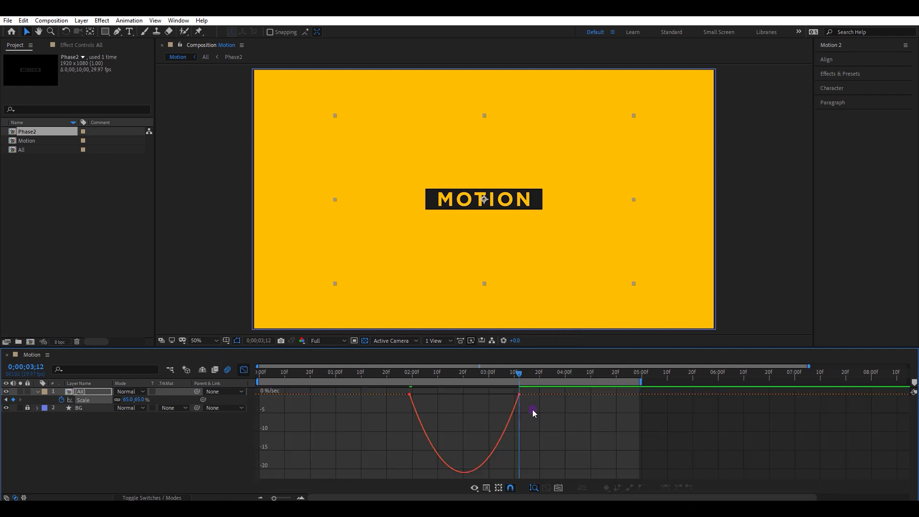
left_click_drag(532, 411, 450, 396)
left_click(526, 394)
left_click(519, 394)
left_click(245, 370)
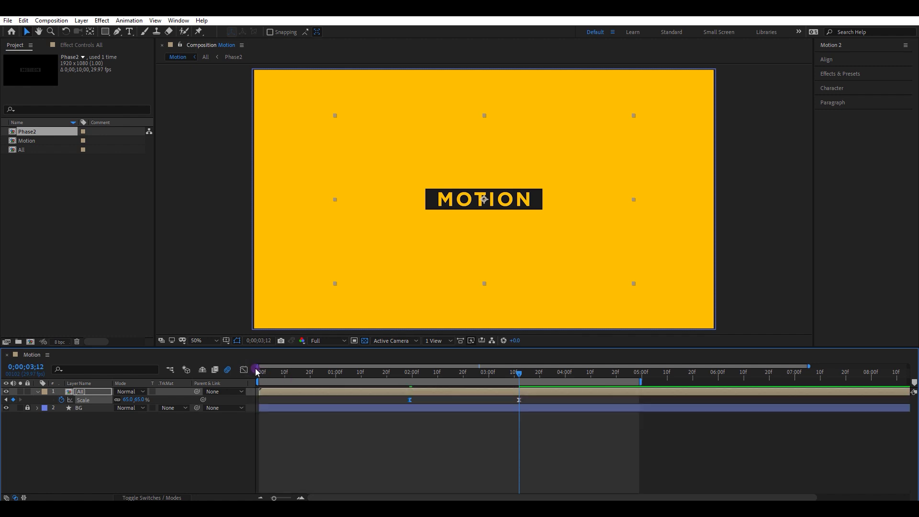
left_click_drag(337, 379, 332, 378)
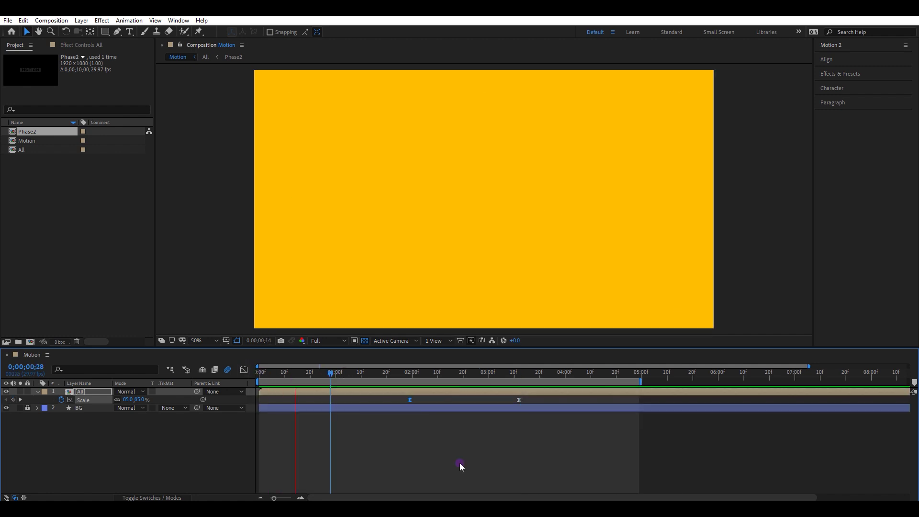
key("space")
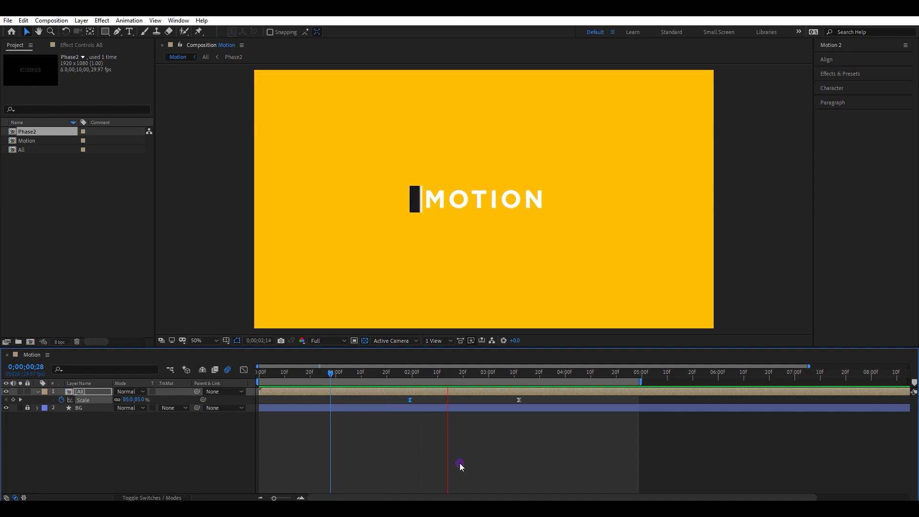